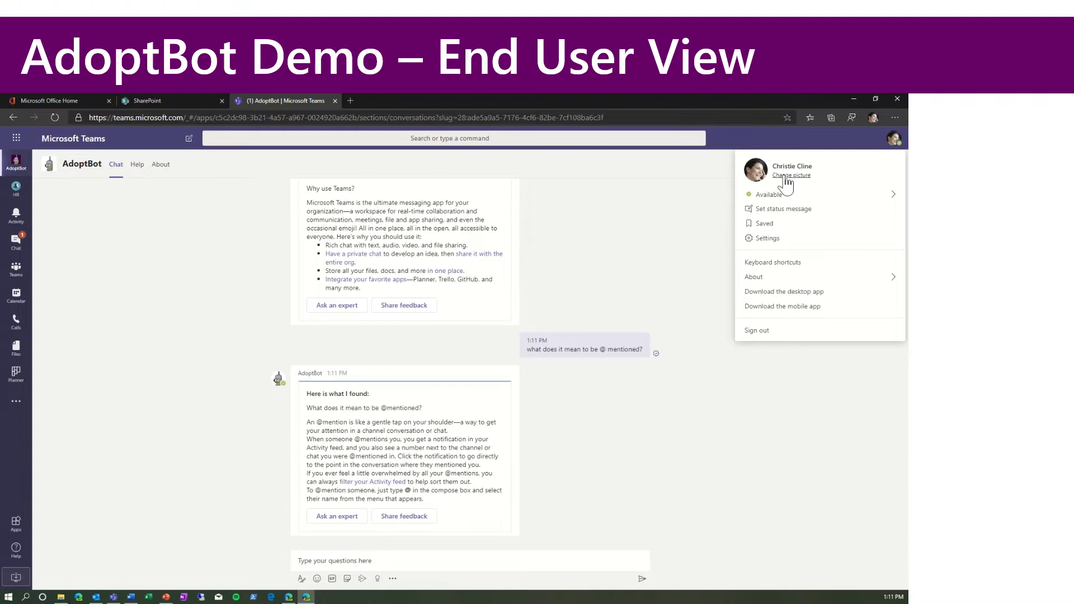
Close the account menu, request "Take a tour" from AdoptBot, and page through the tour cards to Share app feedback
{"action": "left_click", "coordinate": [205, 264]}
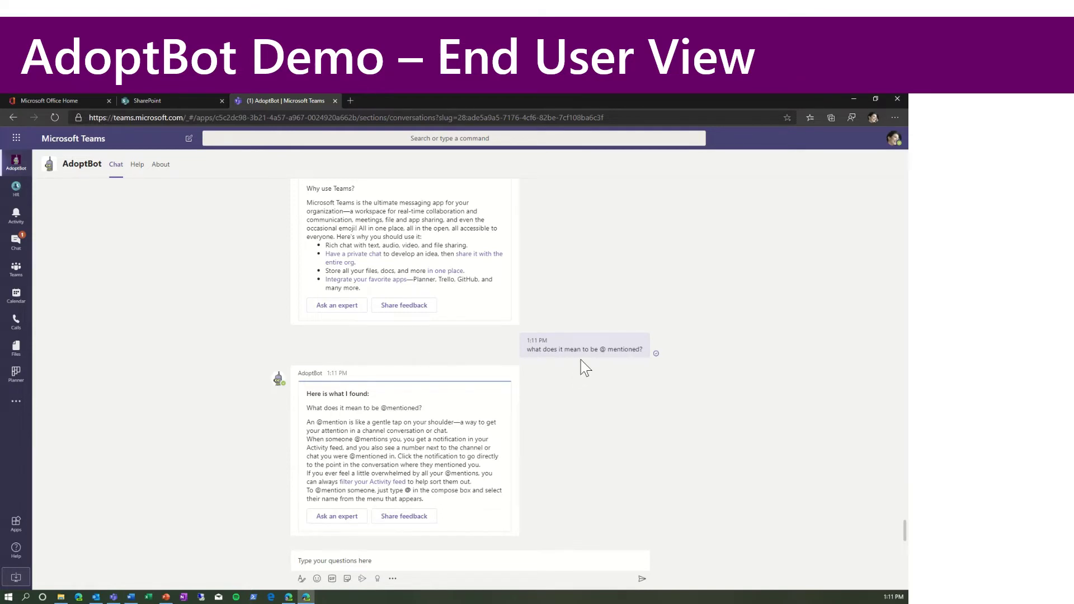
{"action": "mouse_move", "coordinate": [584, 352]}
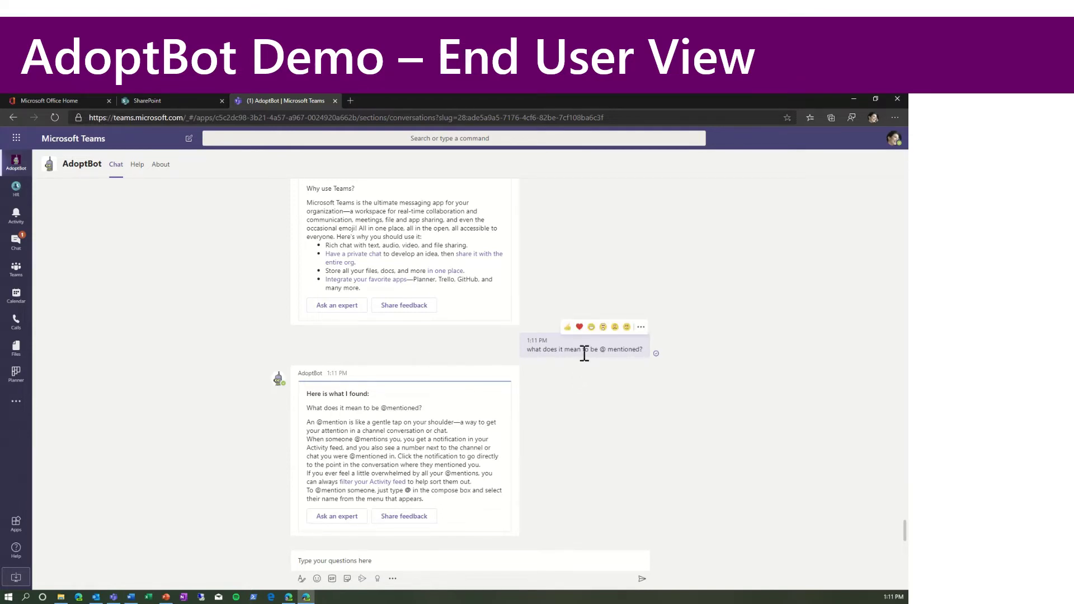
{"action": "left_click", "coordinate": [390, 560]}
{"action": "type", "text": "take a tour"}
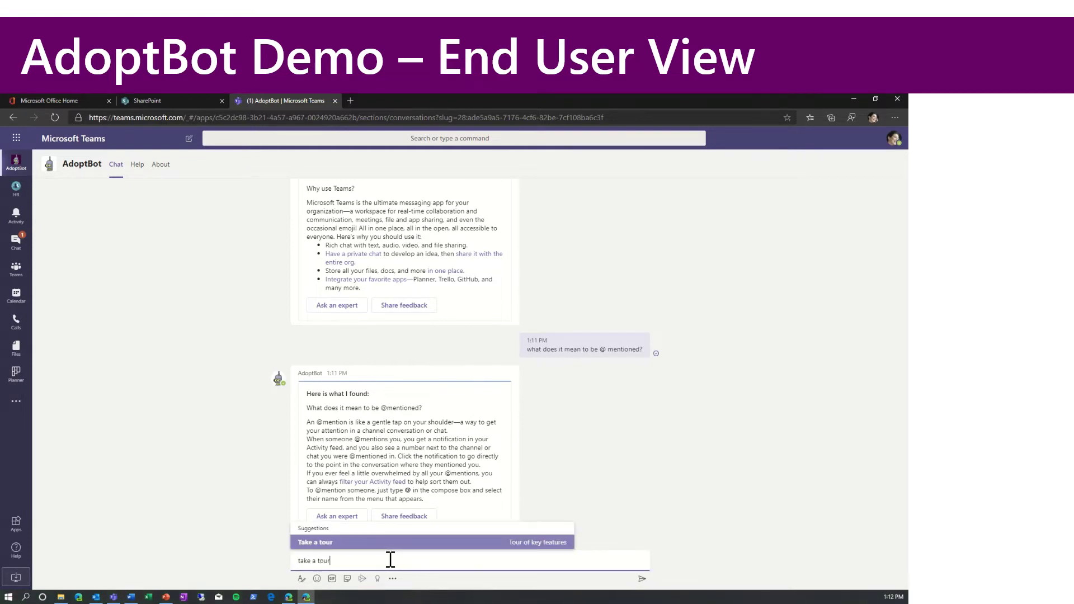
{"action": "key", "text": "Return"}
{"action": "key", "text": "Return"}
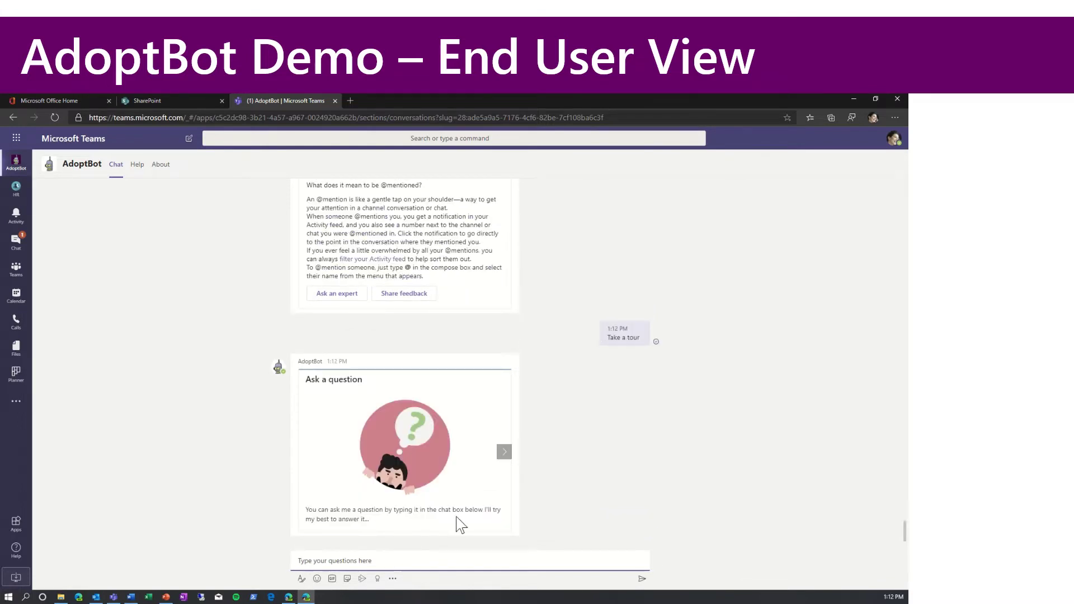
{"action": "left_click", "coordinate": [503, 453]}
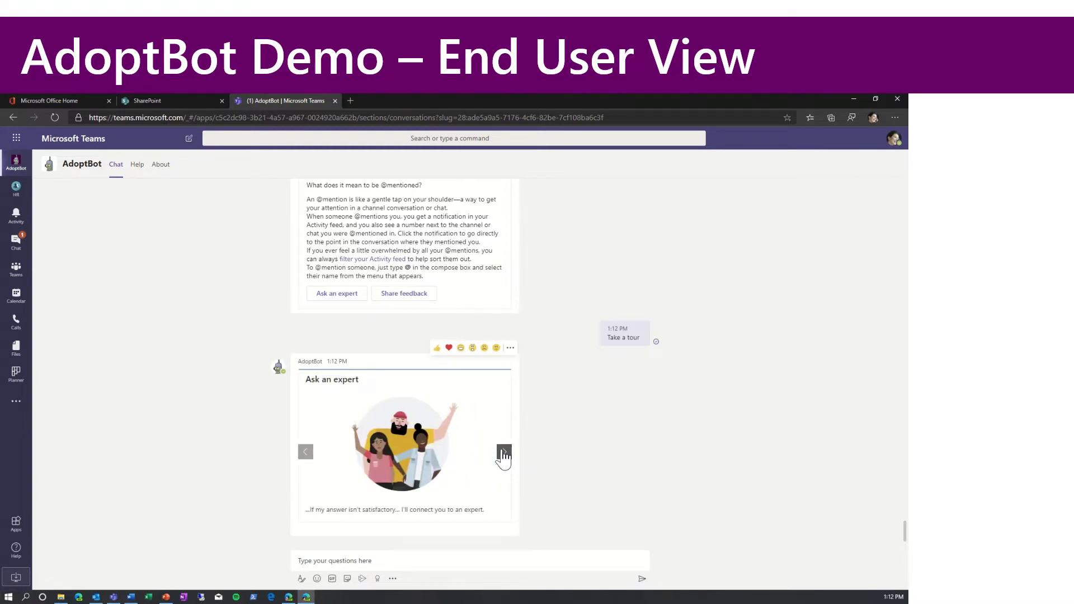
{"action": "left_click", "coordinate": [503, 453]}
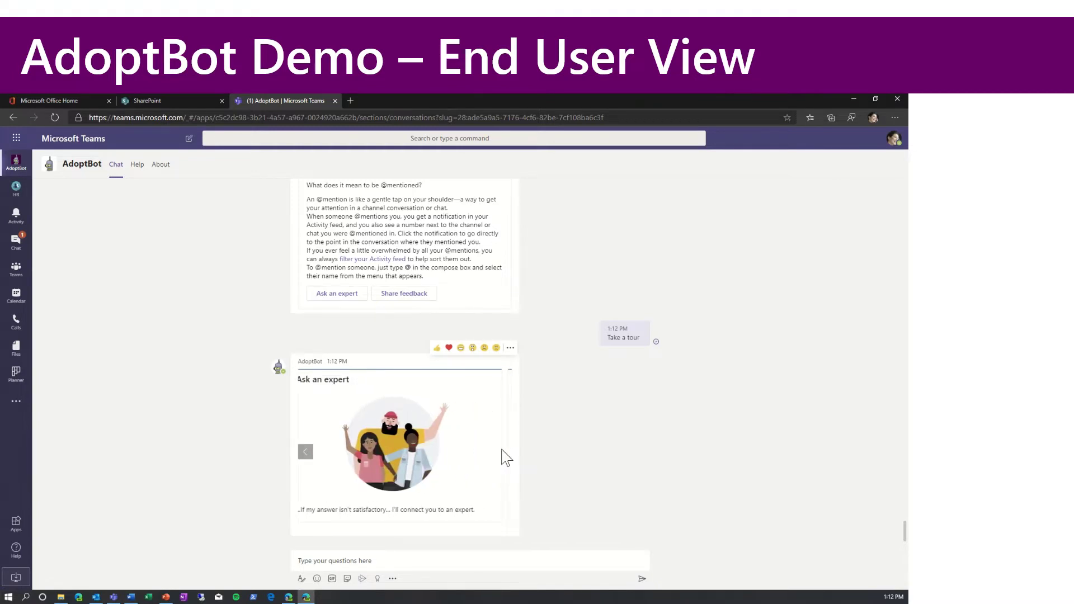
Ask AdoptBot the question "switching from skype?" in the chat
{"action": "left_click", "coordinate": [457, 559]}
{"action": "type", "text": "s"}
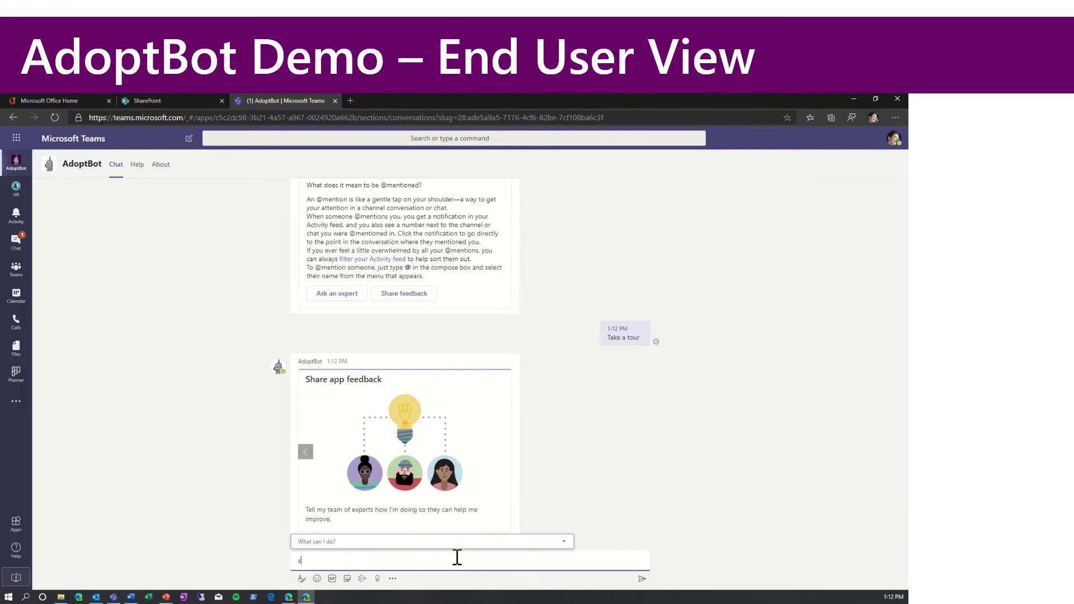
{"action": "type", "text": "witching from sk"}
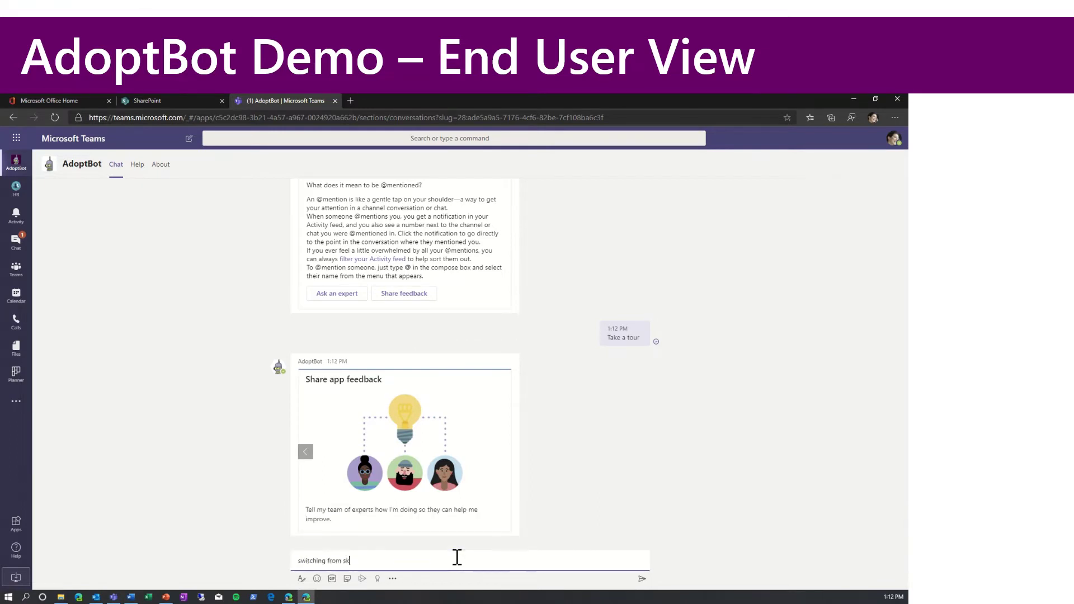
{"action": "type", "text": "ype?"}
{"action": "key", "text": "Return"}
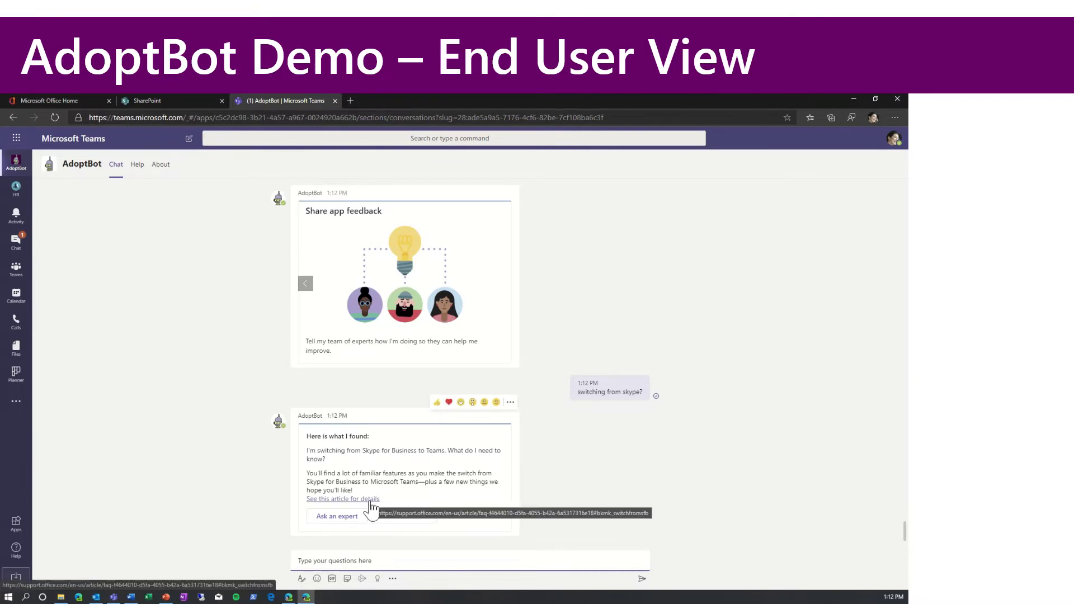
Share feedback on the Skype answer, rated Helpful, adding "Thanks so much. I love Teams" to the description
{"action": "left_click", "coordinate": [392, 519]}
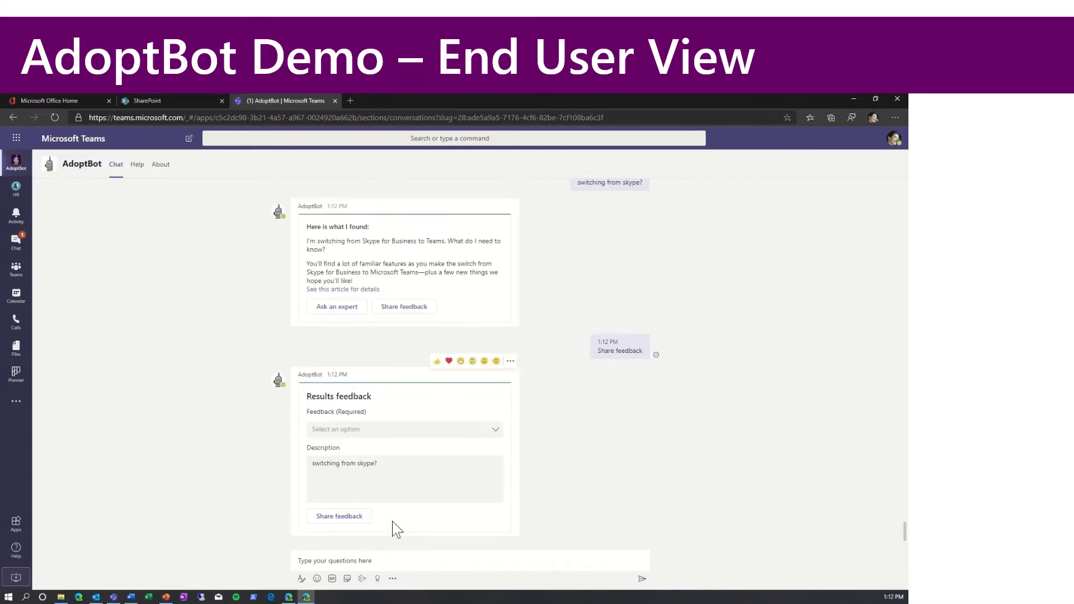
{"action": "left_click", "coordinate": [496, 431]}
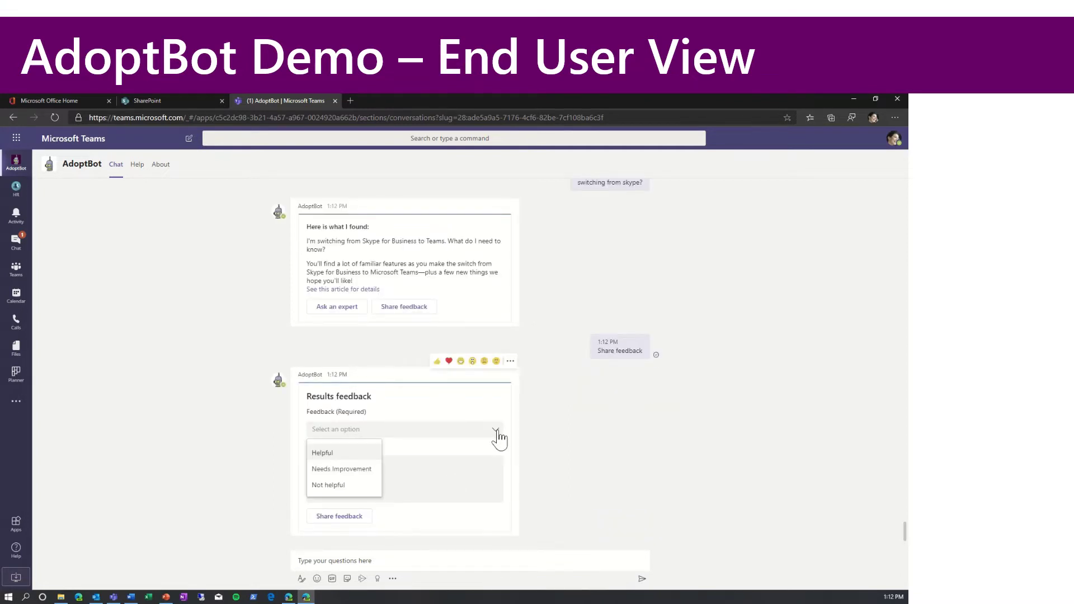
{"action": "left_click", "coordinate": [355, 454]}
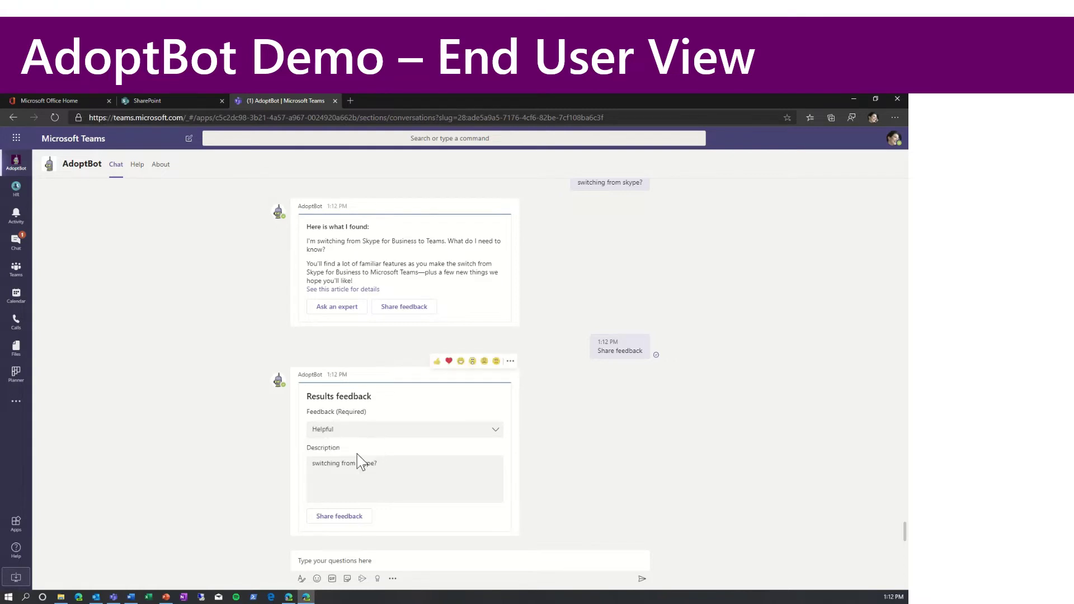
{"action": "left_click", "coordinate": [397, 465]}
{"action": "type", "text": "Thanks so much.  I love Teams"}
{"action": "left_click", "coordinate": [359, 520]}
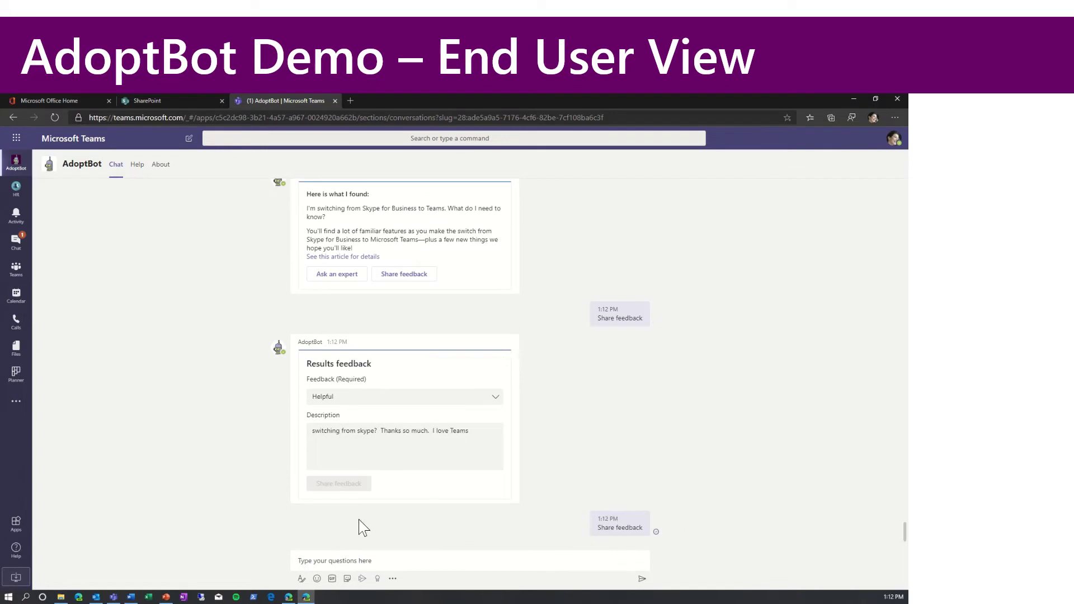
Ask AdoptBot "when will my mailbox be migrated?" in the chat
{"action": "left_click", "coordinate": [355, 565]}
{"action": "type", "text": "when "}
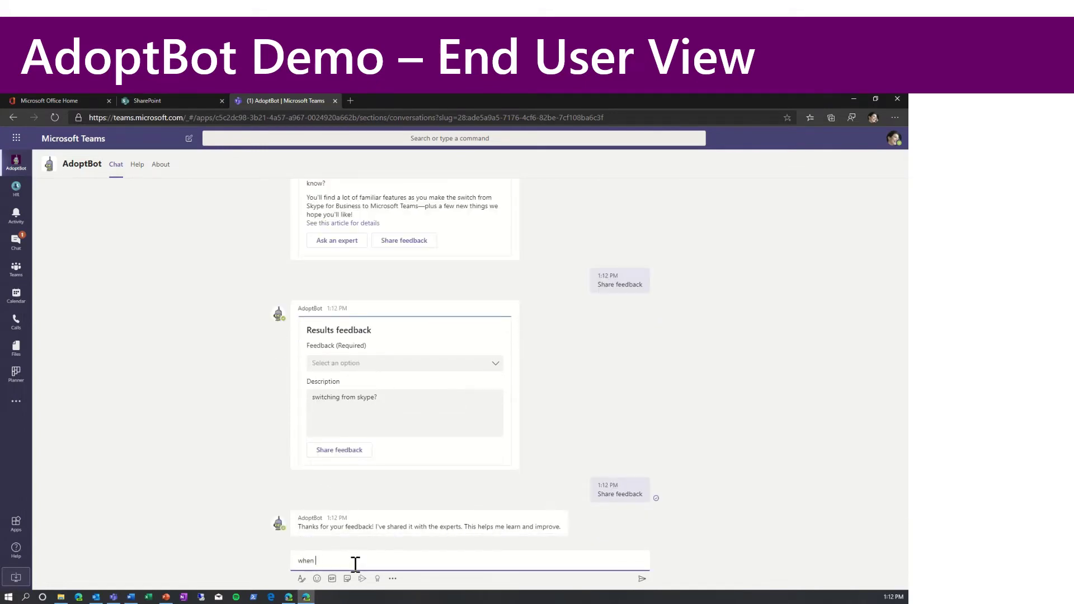
{"action": "type", "text": "will my mailbox be migrated?"}
{"action": "key", "text": "Return"}
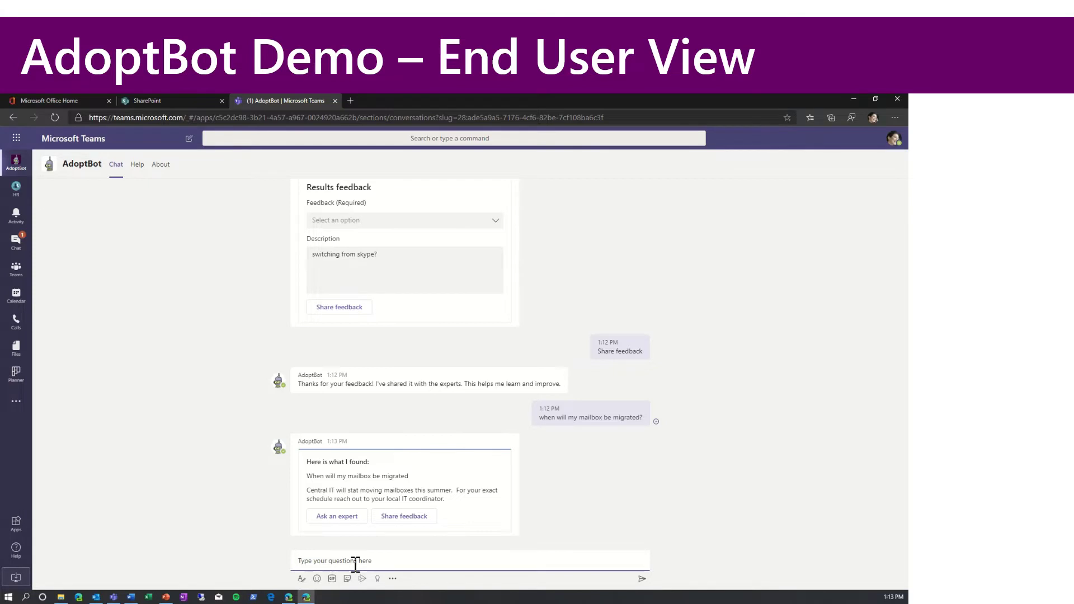
Escalate the mailbox migration question to an expert with the title "Please move my mail now!!!"
{"action": "mouse_move", "coordinate": [391, 477]}
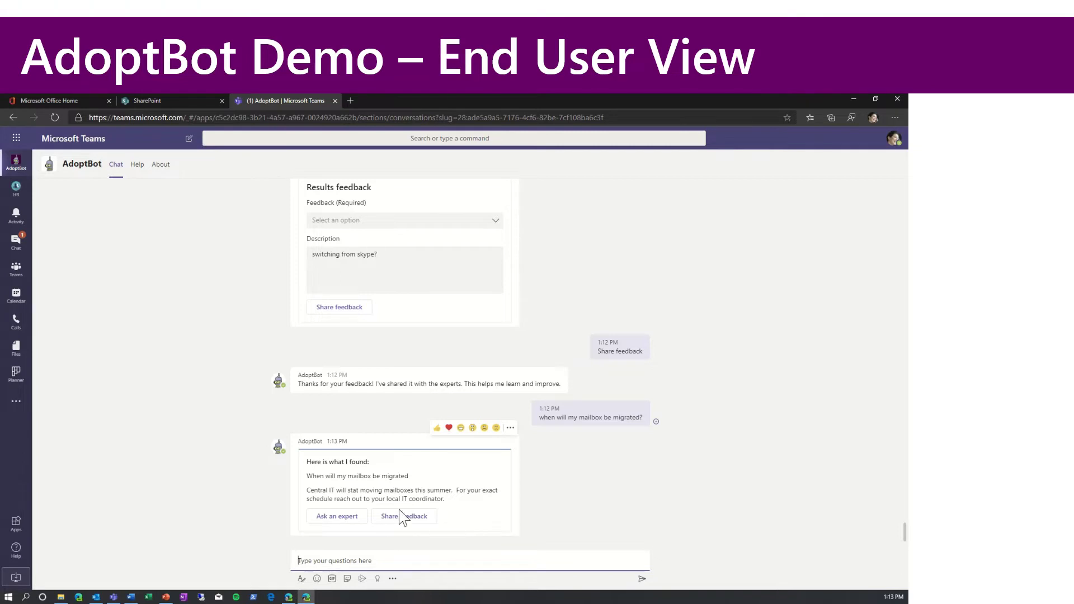
{"action": "left_click", "coordinate": [365, 516]}
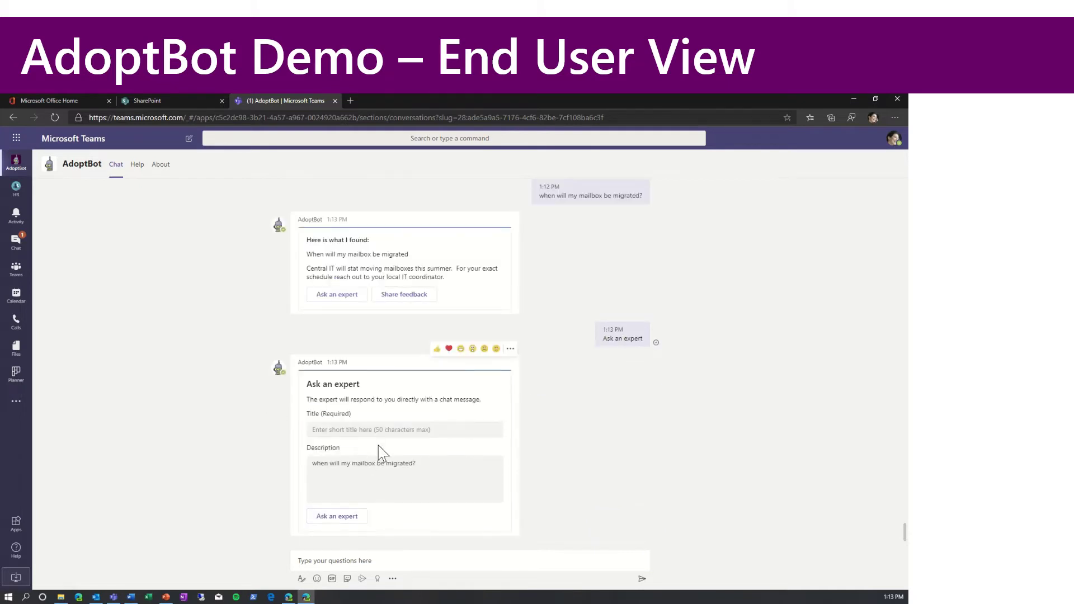
{"action": "left_click", "coordinate": [385, 430]}
{"action": "type", "text": "Please move "}
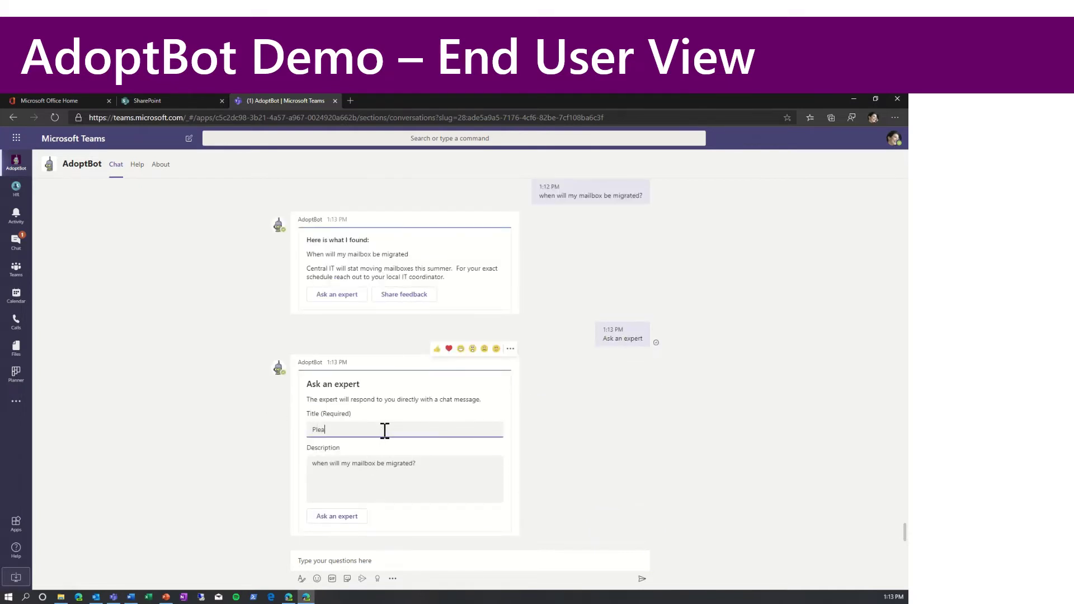
{"action": "type", "text": "my mail now!!!"}
{"action": "left_click", "coordinate": [355, 516]}
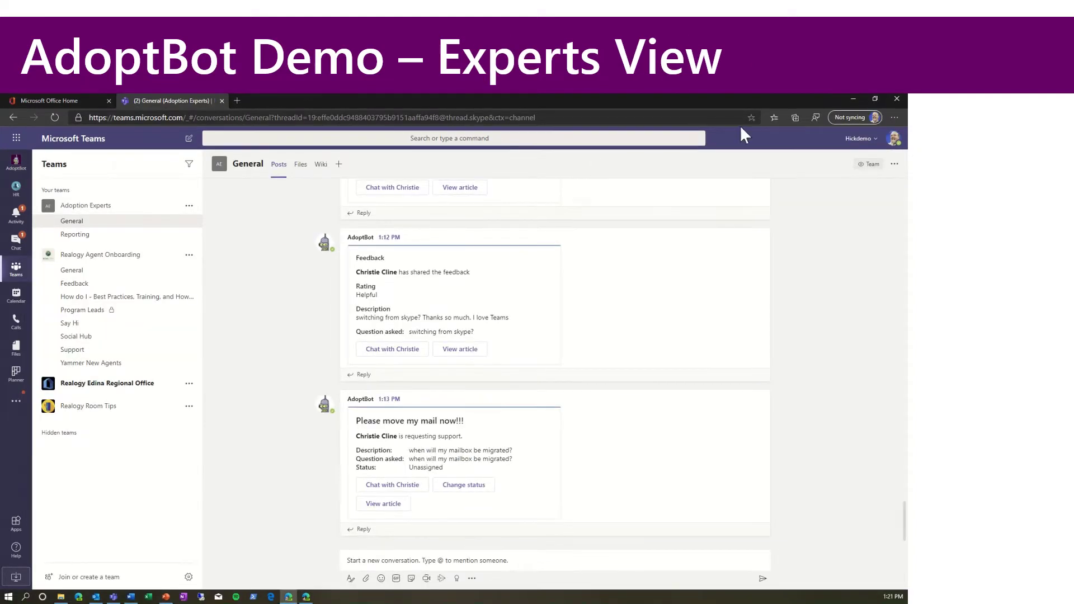
In the Adoption Experts General channel, show the signed-in account's details and view the article on the Skype feedback card
{"action": "left_click", "coordinate": [890, 144]}
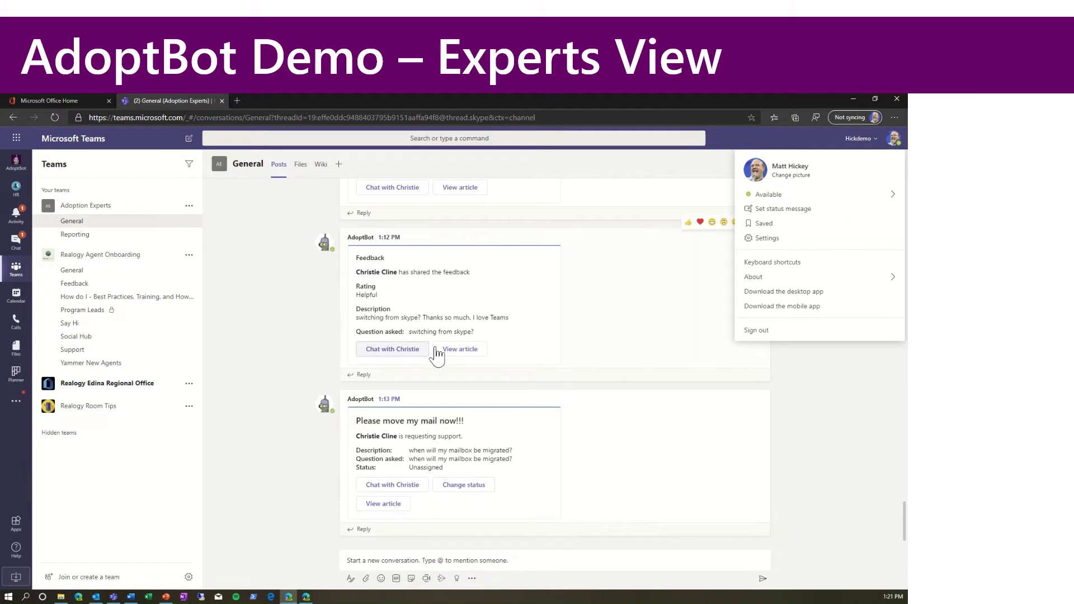
{"action": "left_click", "coordinate": [453, 349]}
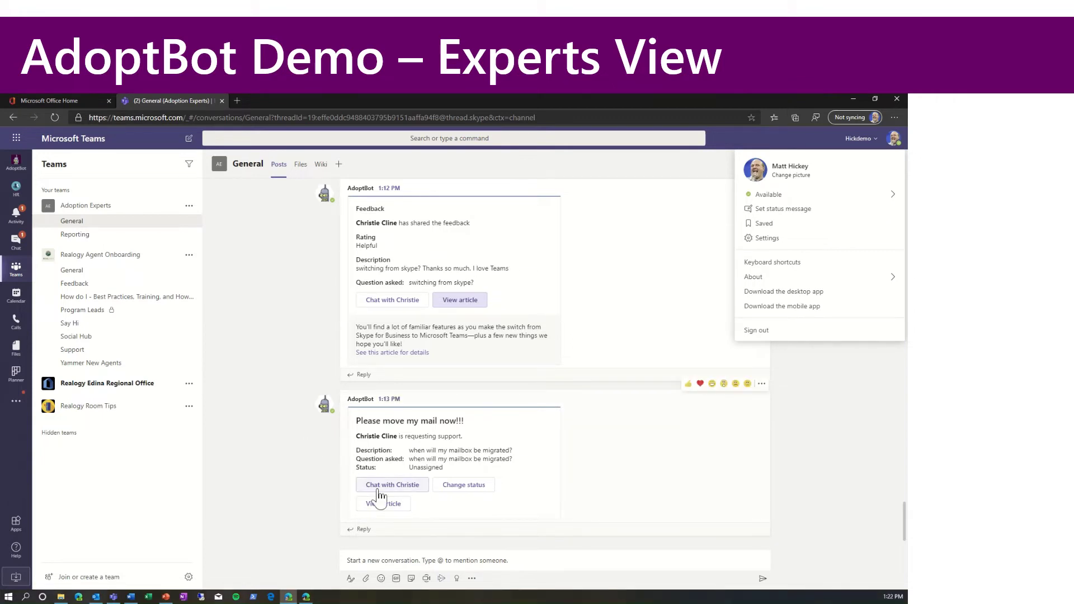
Assign the "Please move my mail now!!!" support request to yourself, and set its status to Close
{"action": "left_click", "coordinate": [453, 491]}
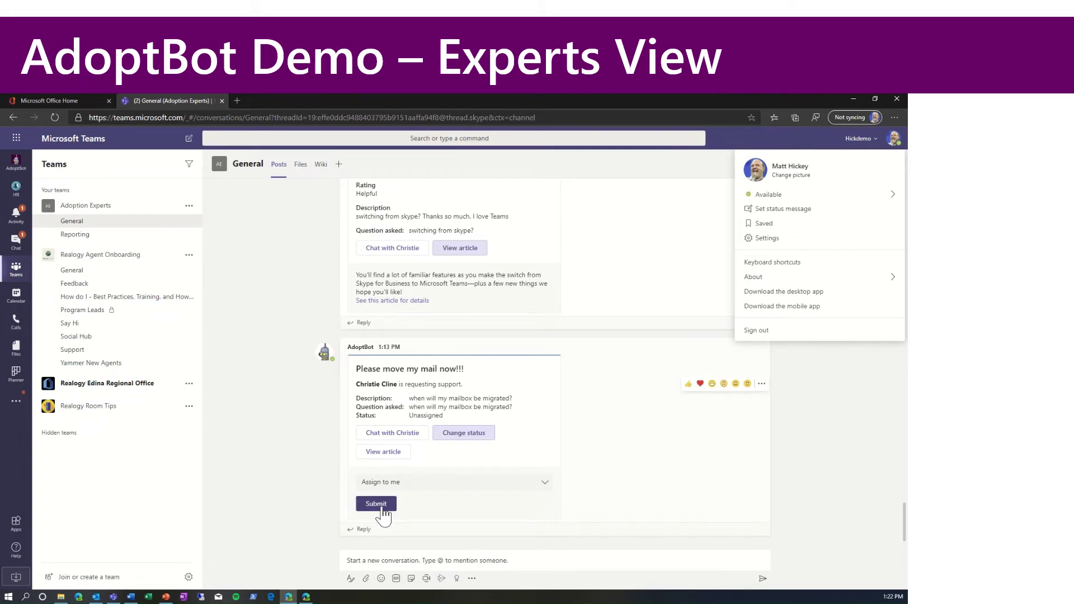
{"action": "left_click", "coordinate": [383, 506]}
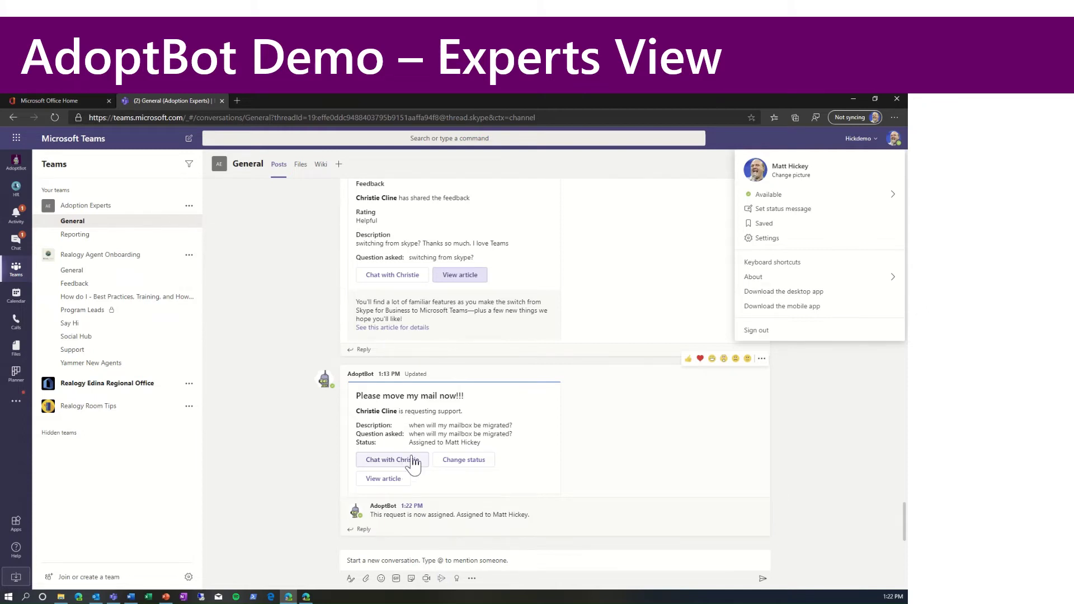
{"action": "left_click", "coordinate": [451, 462]}
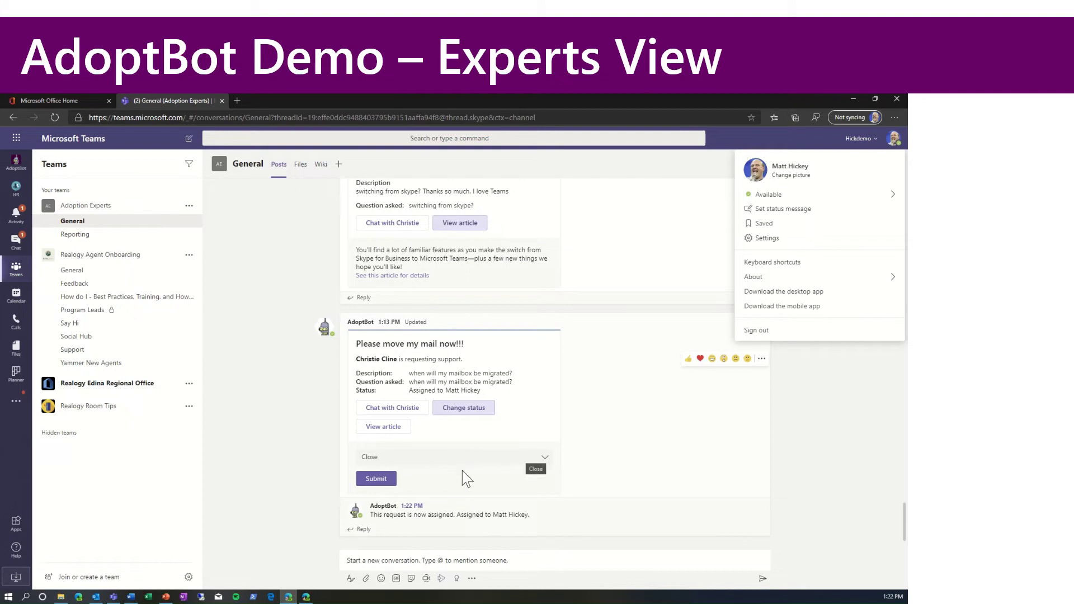
{"action": "left_click", "coordinate": [386, 482]}
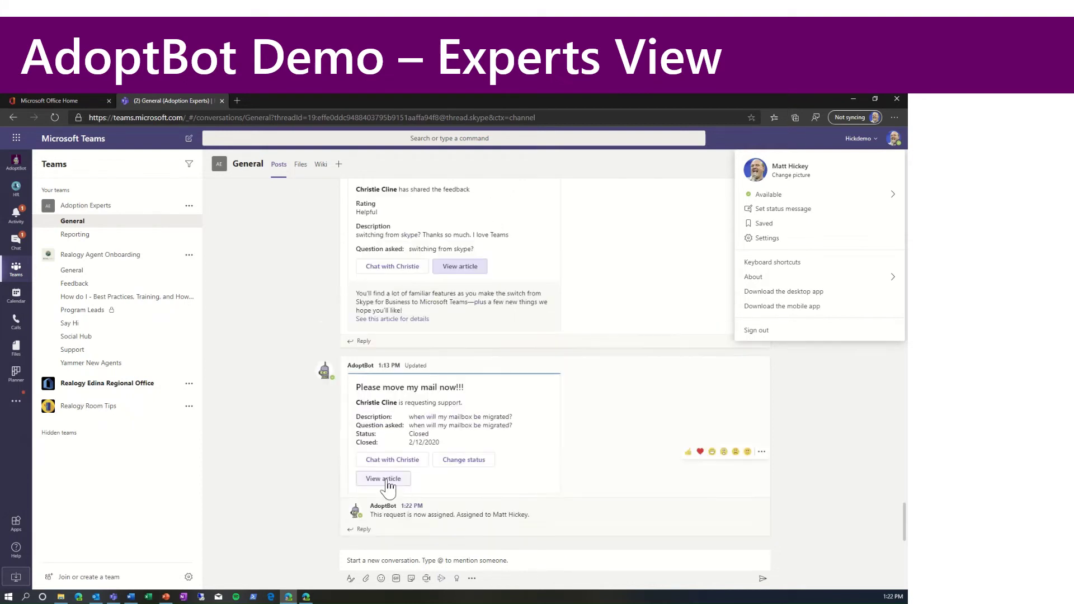
Review the recent, unassigned and assigned support requests in the AdoptBot (Experts Team) messaging extension
{"action": "left_click", "coordinate": [471, 580]}
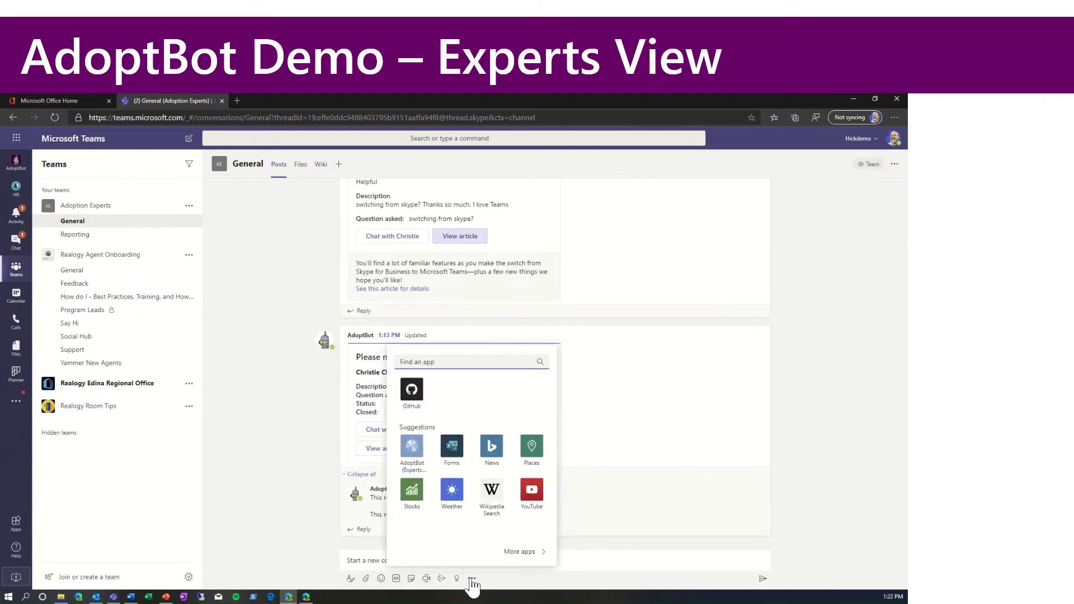
{"action": "left_click", "coordinate": [412, 448]}
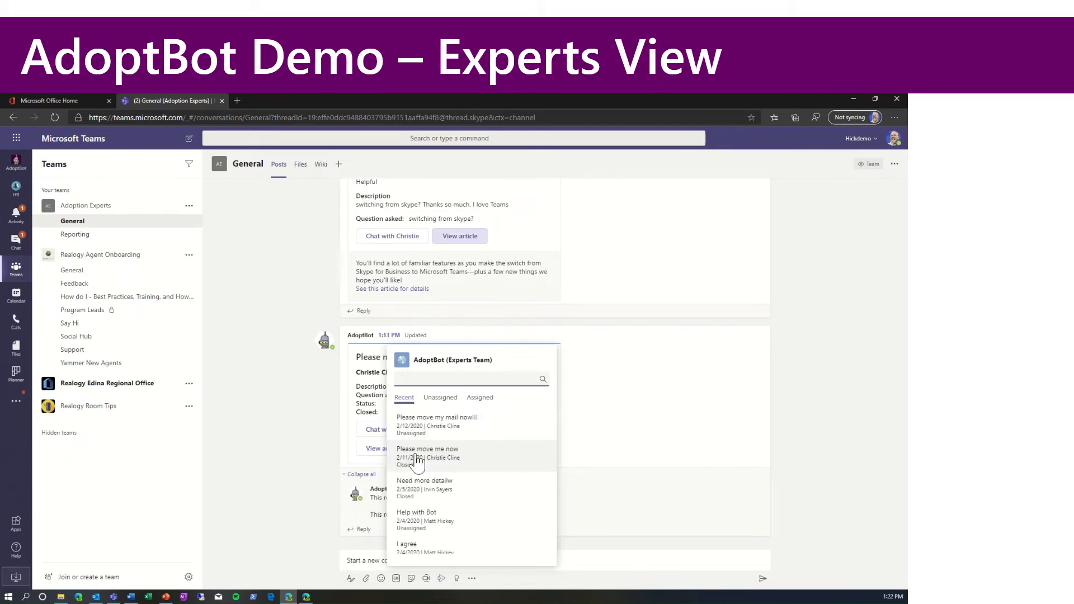
{"action": "scroll", "coordinate": [429, 476], "scroll_direction": "down", "scroll_amount": 1}
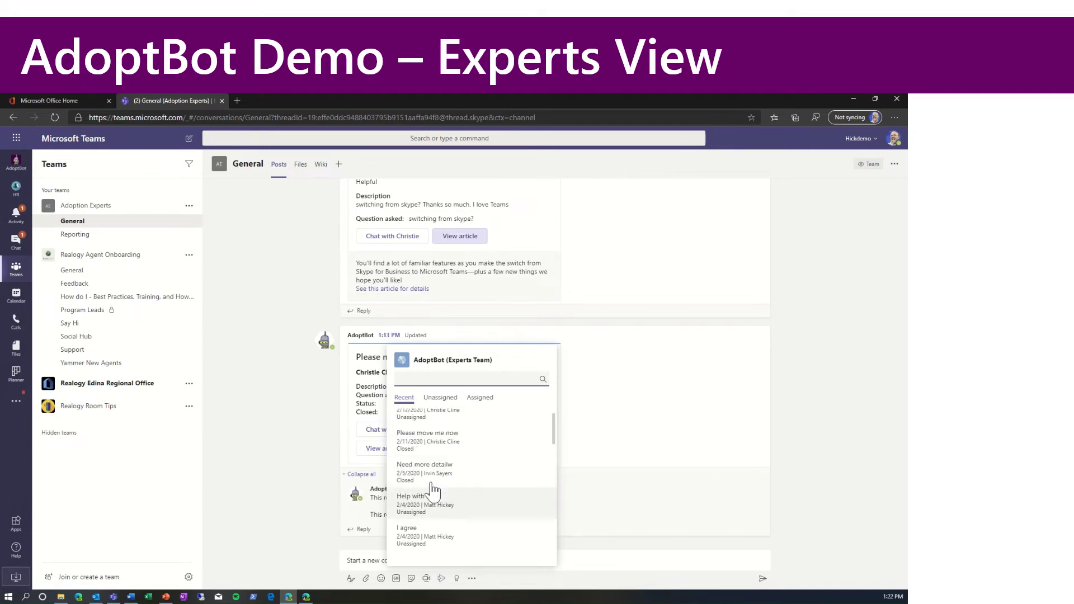
{"action": "scroll", "coordinate": [434, 491], "scroll_direction": "up", "scroll_amount": 1}
{"action": "left_click", "coordinate": [440, 397]}
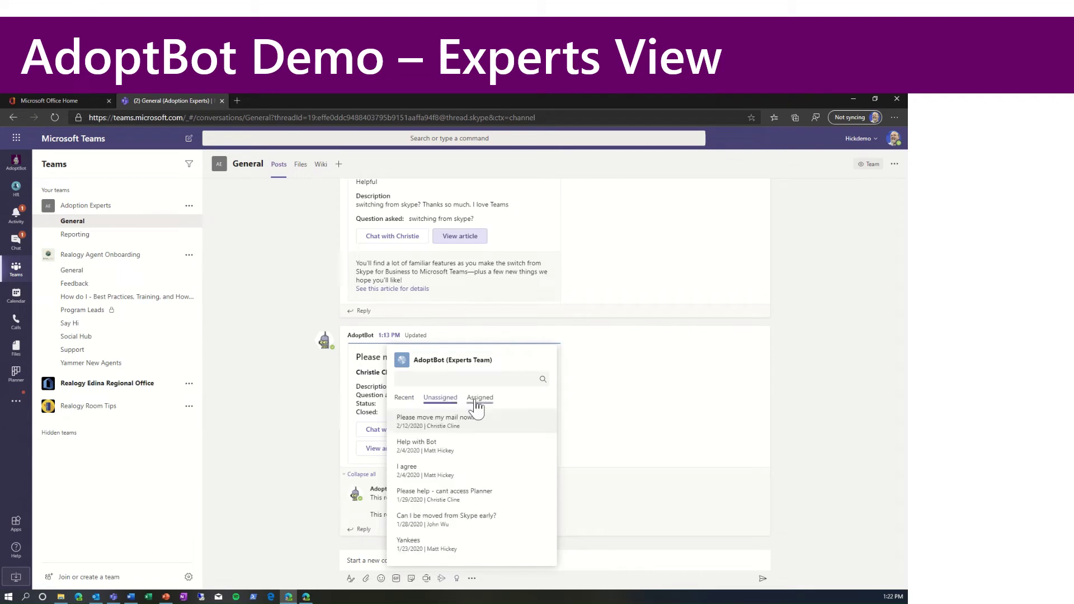
{"action": "left_click", "coordinate": [476, 404]}
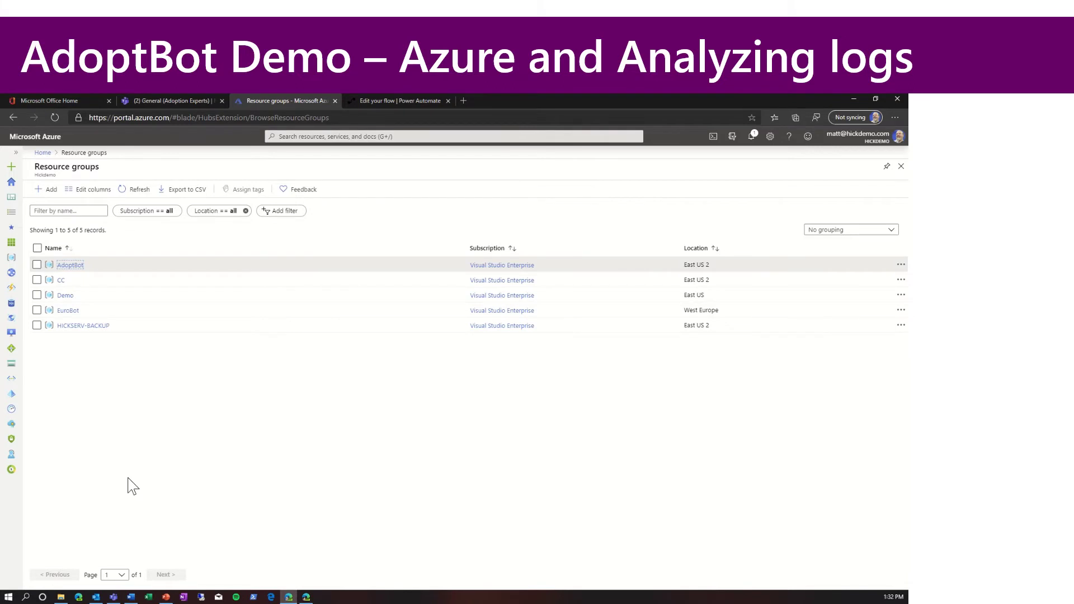
In the Azure portal, examine the cost analysis of the AdoptBot resource group
{"action": "left_click", "coordinate": [76, 266]}
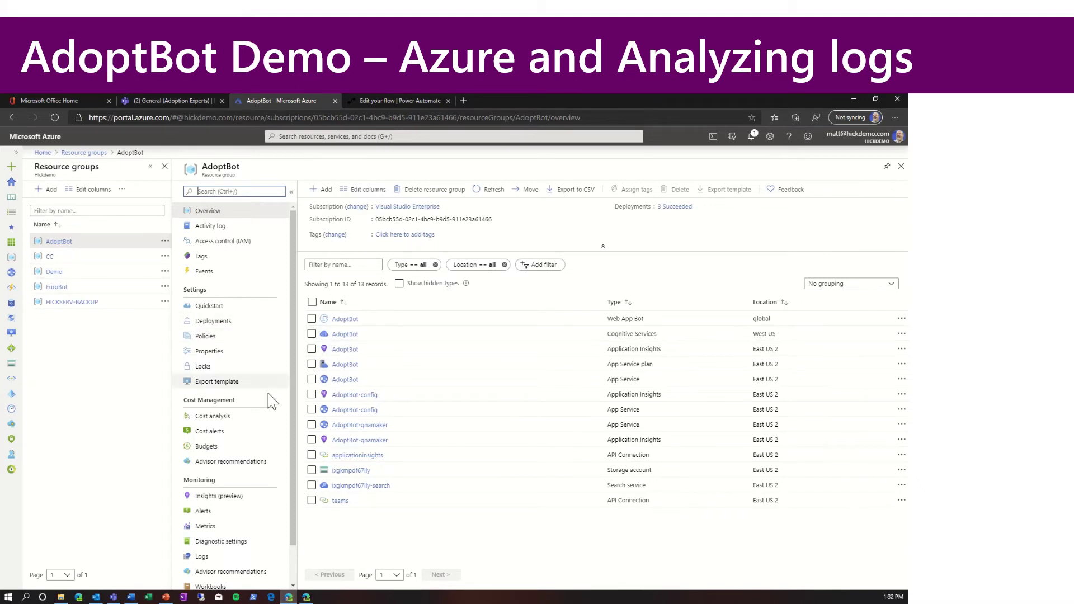
{"action": "left_click", "coordinate": [240, 420]}
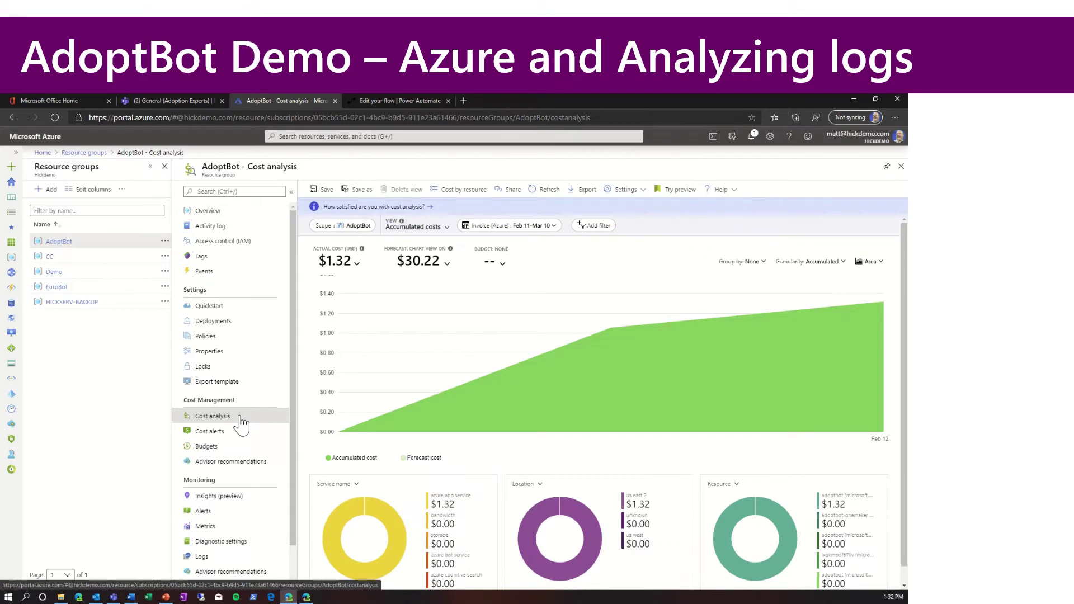
Return to the AdoptBot resource group's overview and open its AdoptBot-qnamaker Application Insights resource
{"action": "left_click", "coordinate": [96, 152]}
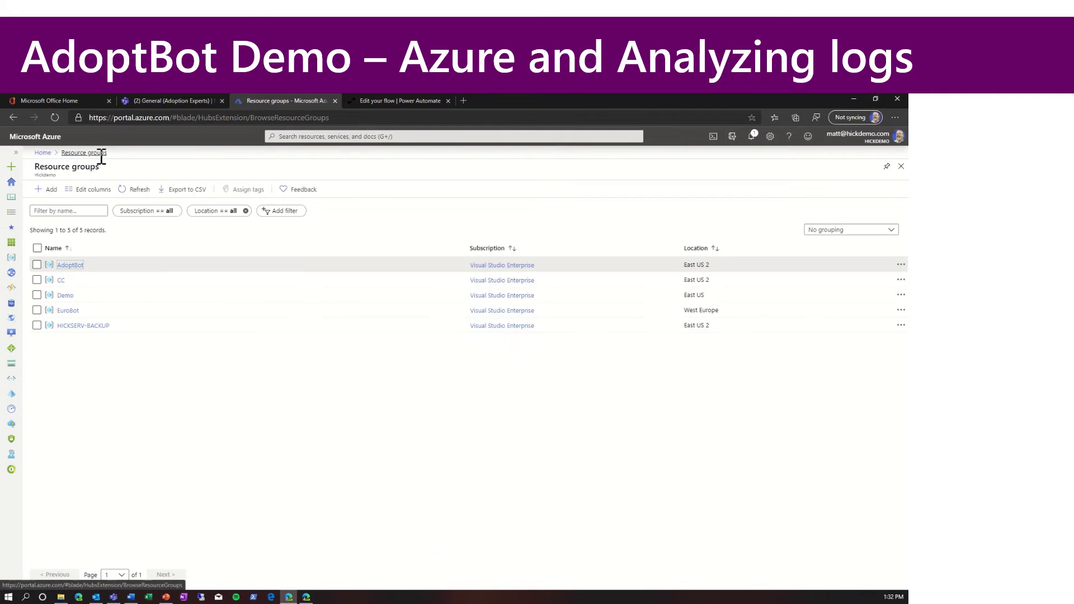
{"action": "left_click", "coordinate": [77, 267]}
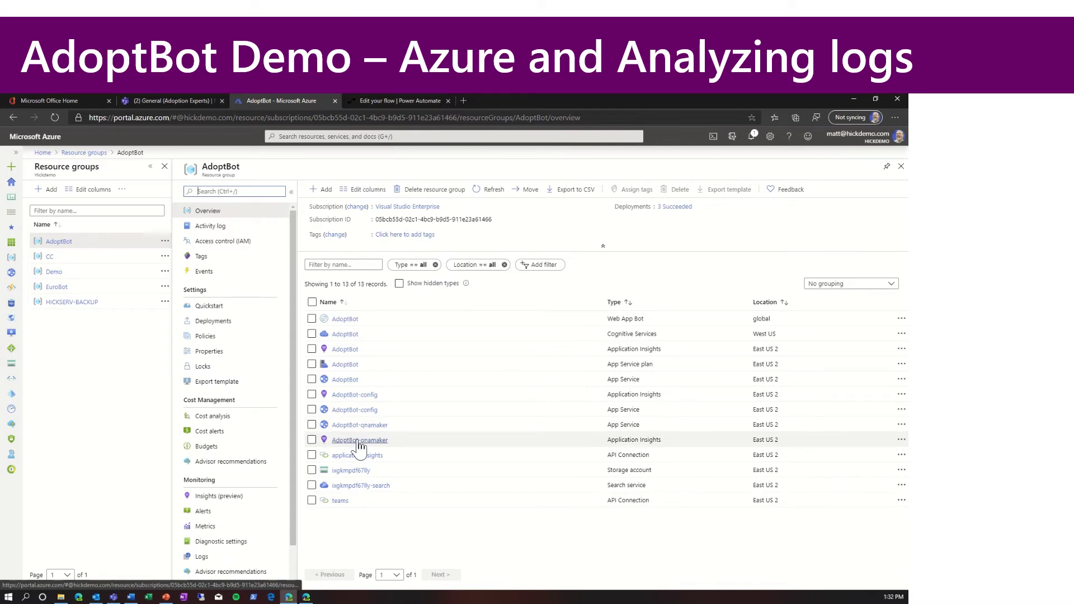
{"action": "left_click", "coordinate": [359, 441]}
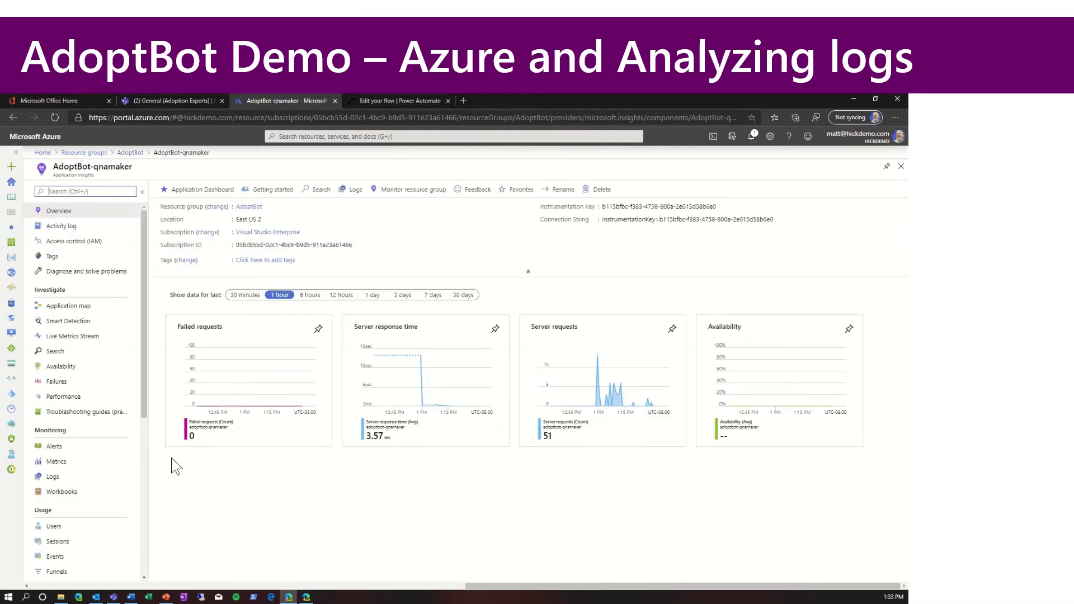
Open the logs of AdoptBot-qnamaker and expand the personal saved queries in the query explorer
{"action": "left_click", "coordinate": [63, 479]}
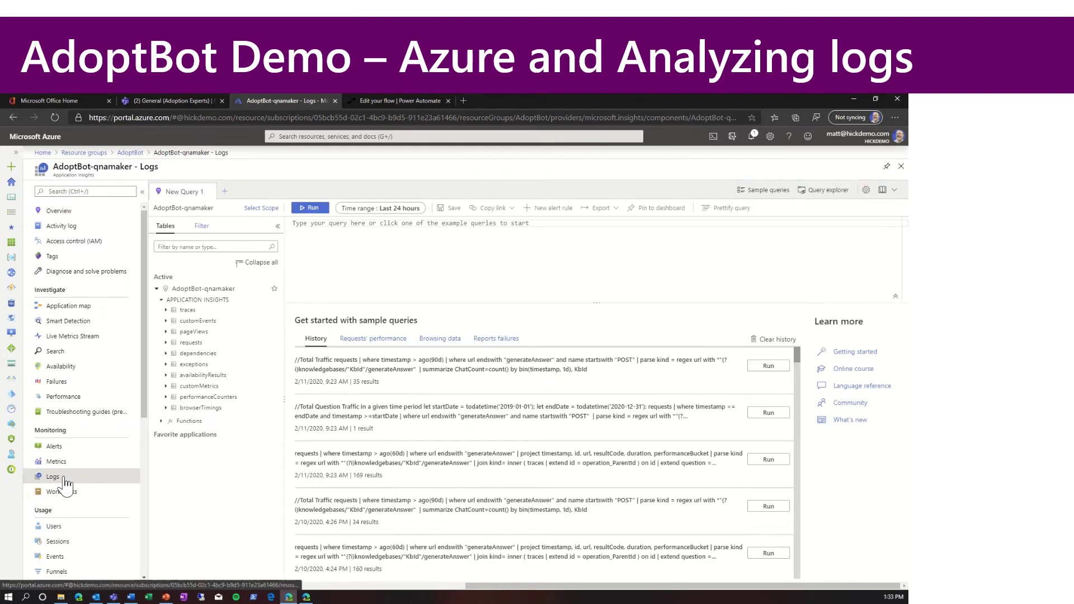
{"action": "left_click", "coordinate": [718, 263]}
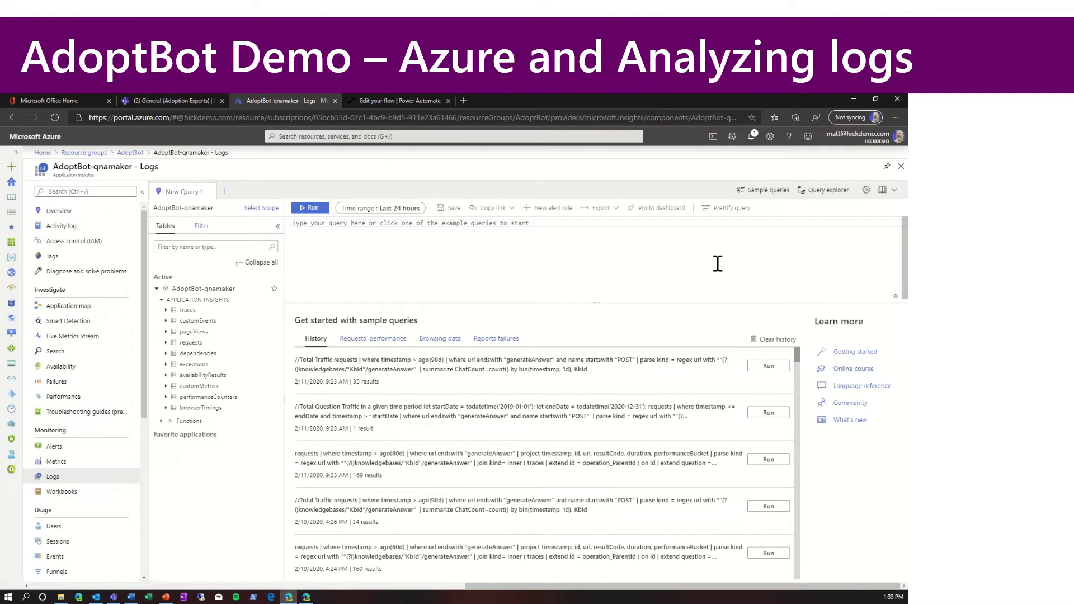
{"action": "left_click", "coordinate": [809, 193]}
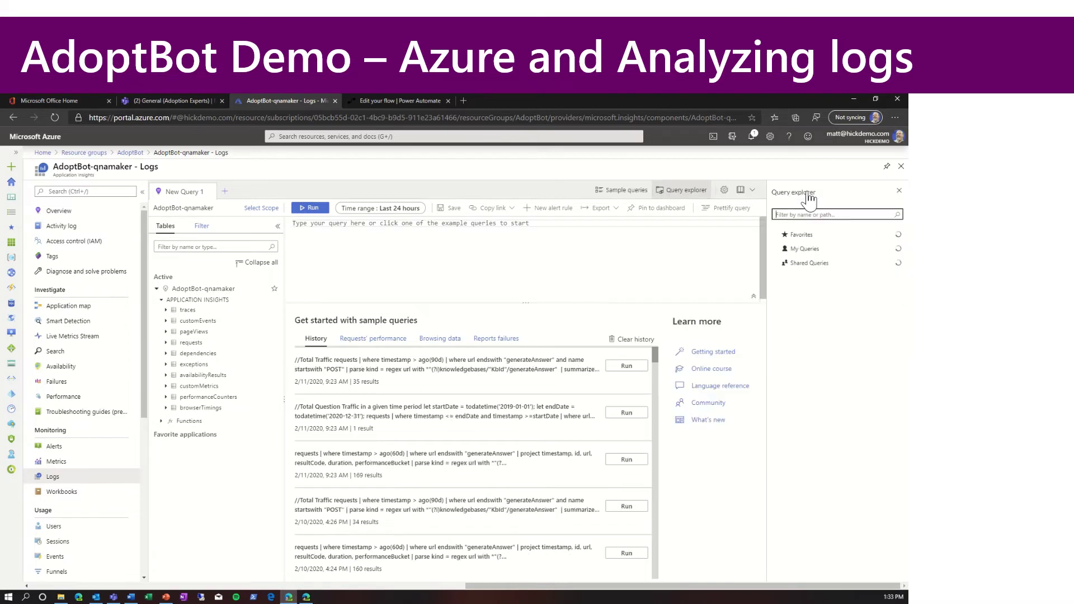
{"action": "left_click", "coordinate": [804, 251]}
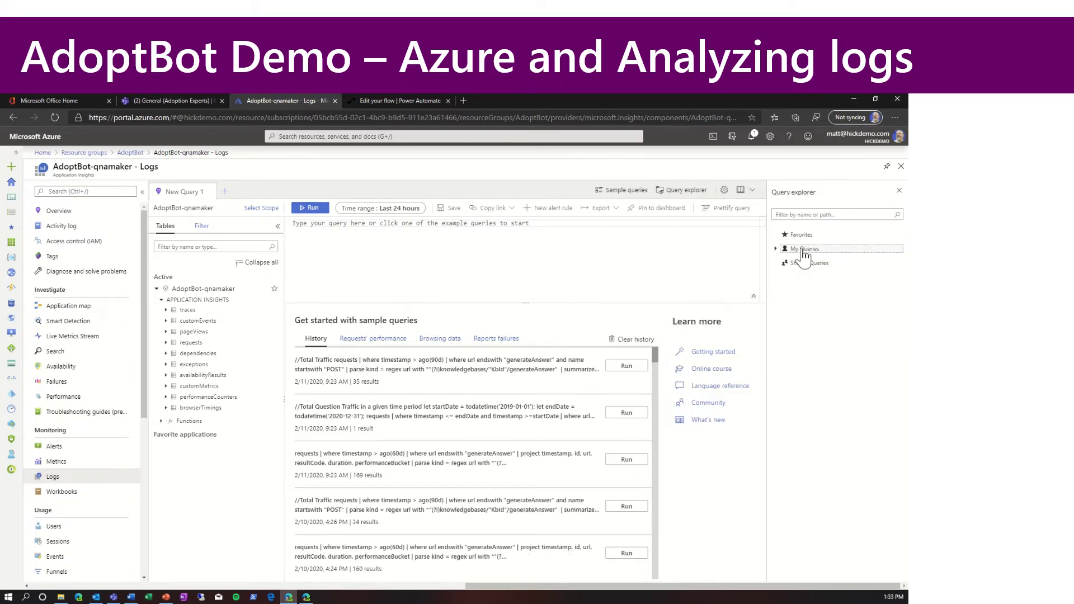
{"action": "left_click", "coordinate": [776, 250]}
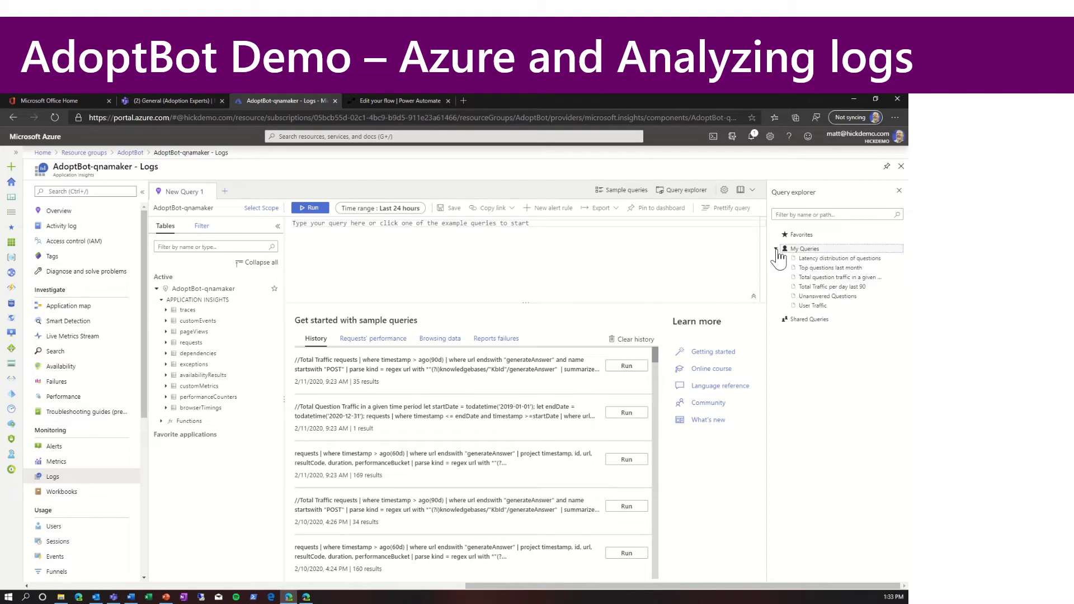
Load and run the saved queries Latency distribution of questions, Top questions last month and Unanswered Questions
{"action": "left_click", "coordinate": [807, 260]}
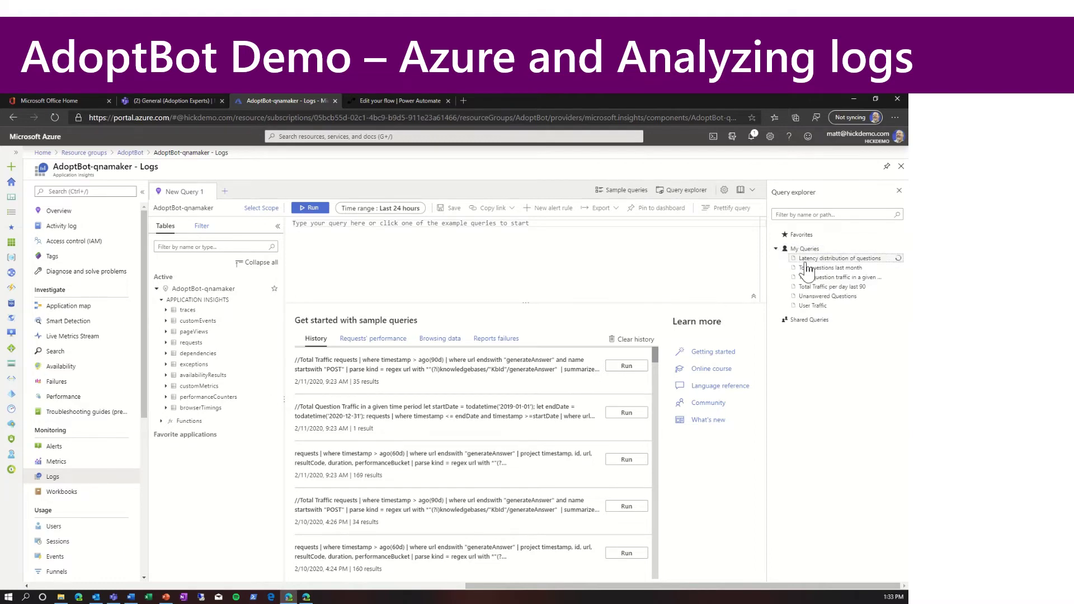
{"action": "left_click", "coordinate": [311, 207]}
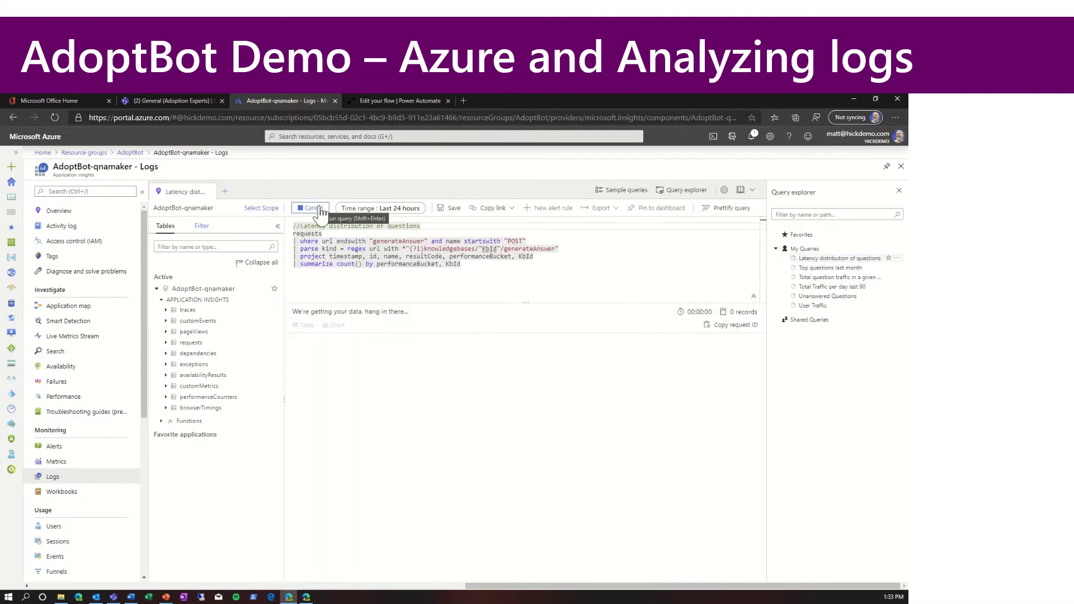
{"action": "left_click", "coordinate": [830, 268]}
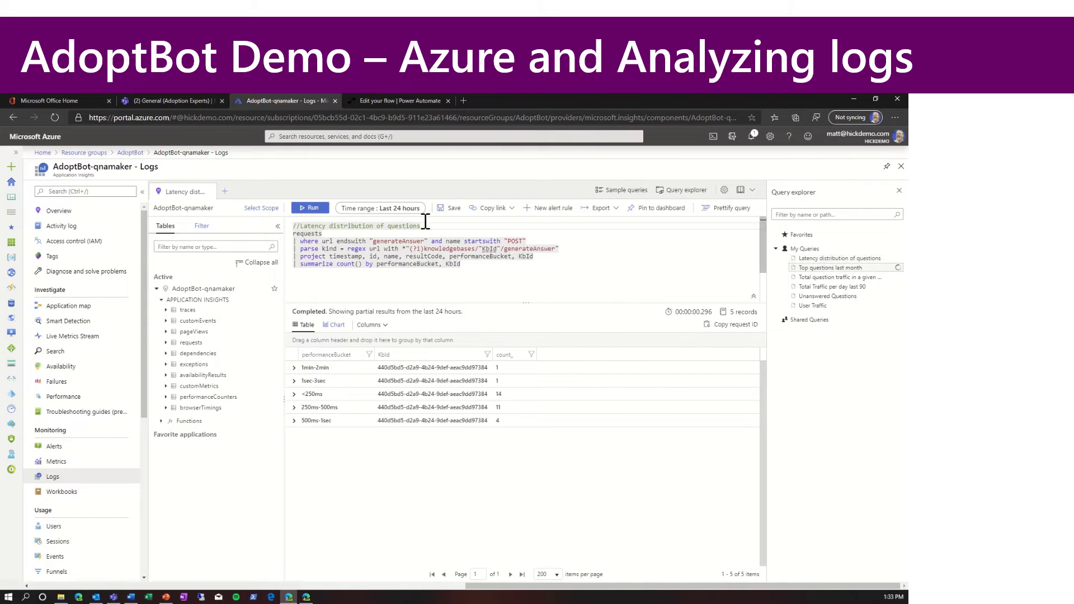
{"action": "left_click", "coordinate": [314, 211]}
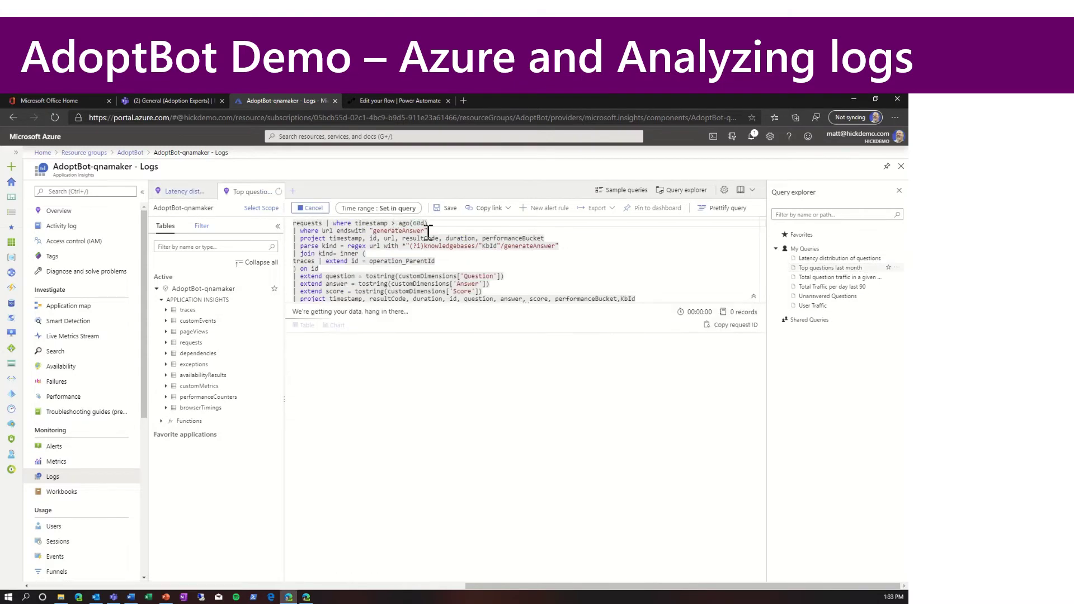
{"action": "left_click", "coordinate": [813, 298]}
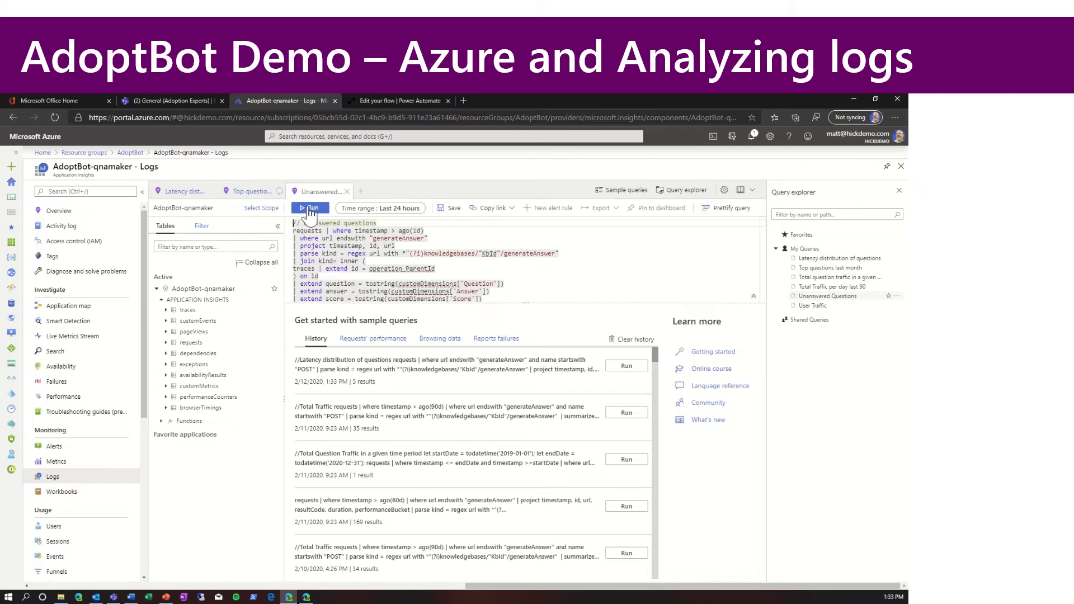
{"action": "left_click", "coordinate": [309, 209]}
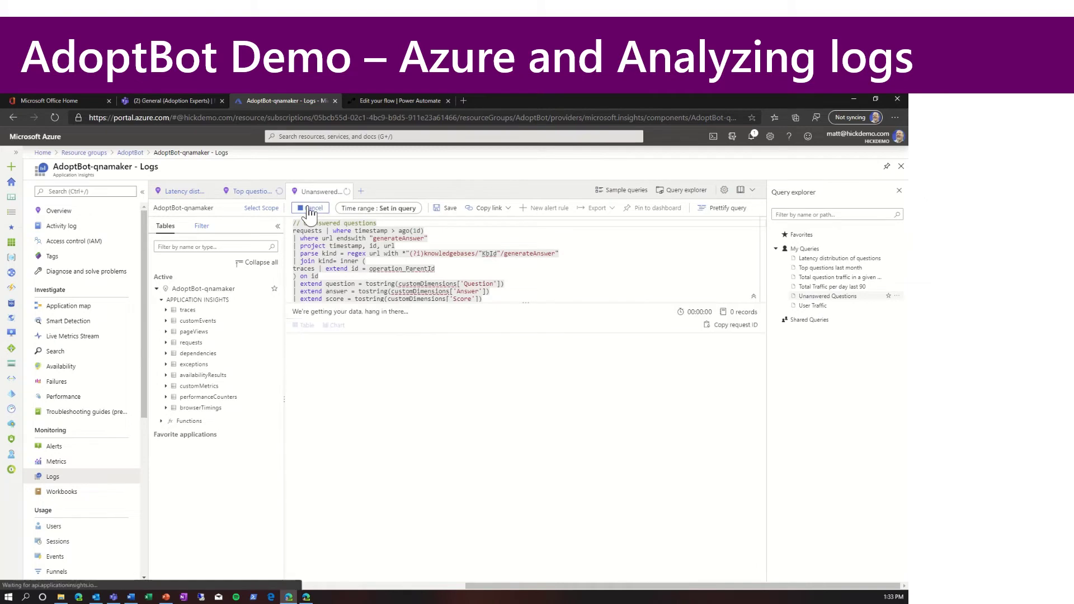
Display the latency distribution results as a chart, and check the results of the Top questions query
{"action": "left_click", "coordinate": [197, 193]}
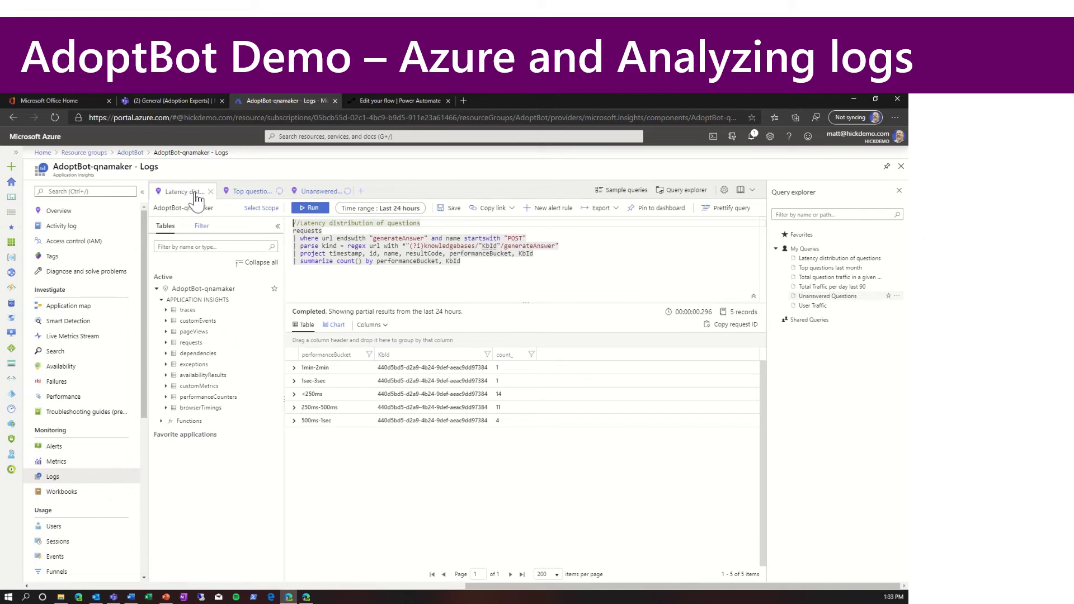
{"action": "left_click", "coordinate": [334, 325]}
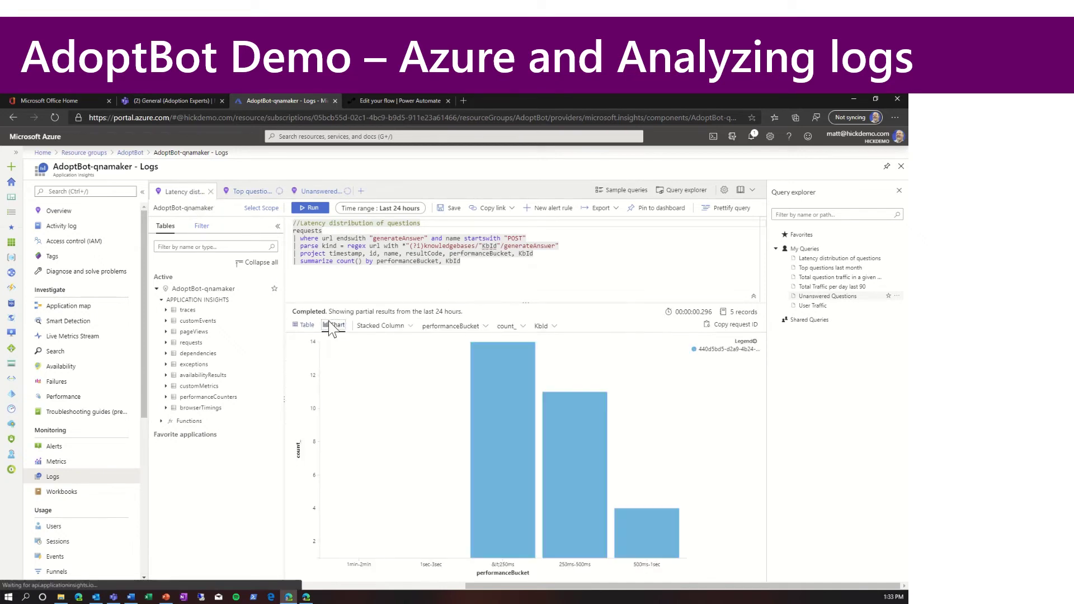
{"action": "left_click", "coordinate": [252, 191]}
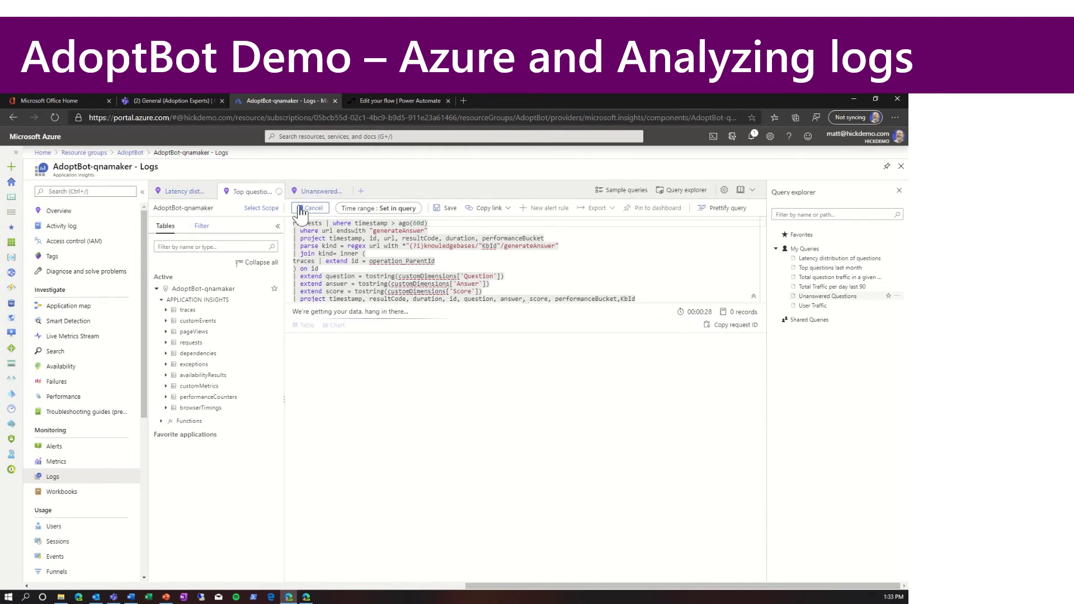
Switch to Teams and review the AdoptBot Analytics posts in the Reporting channel of the Adoption Experts team
{"action": "left_click", "coordinate": [203, 99]}
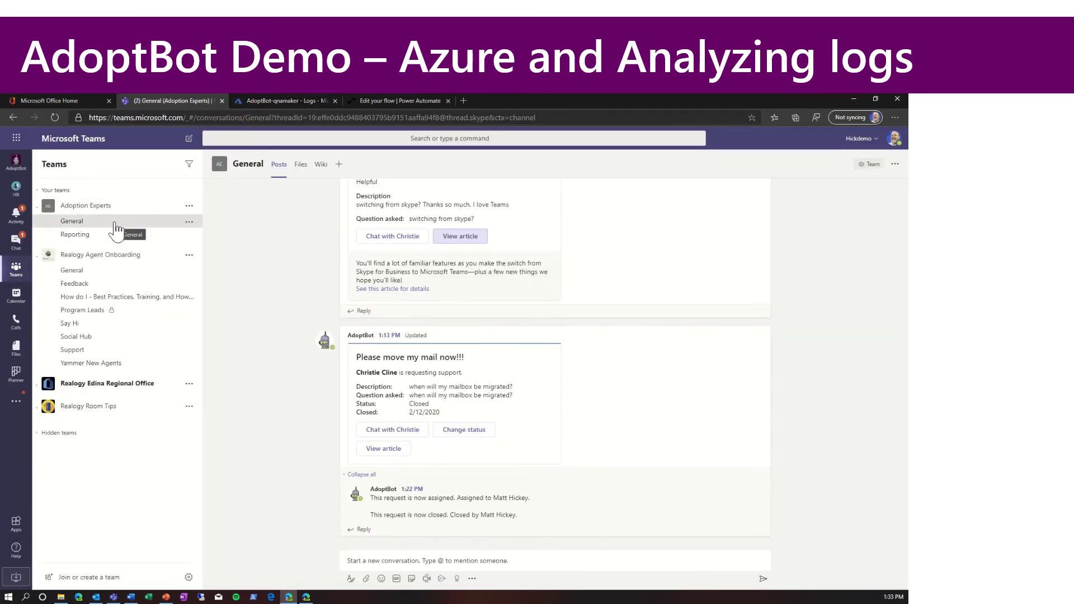
{"action": "left_click", "coordinate": [87, 237]}
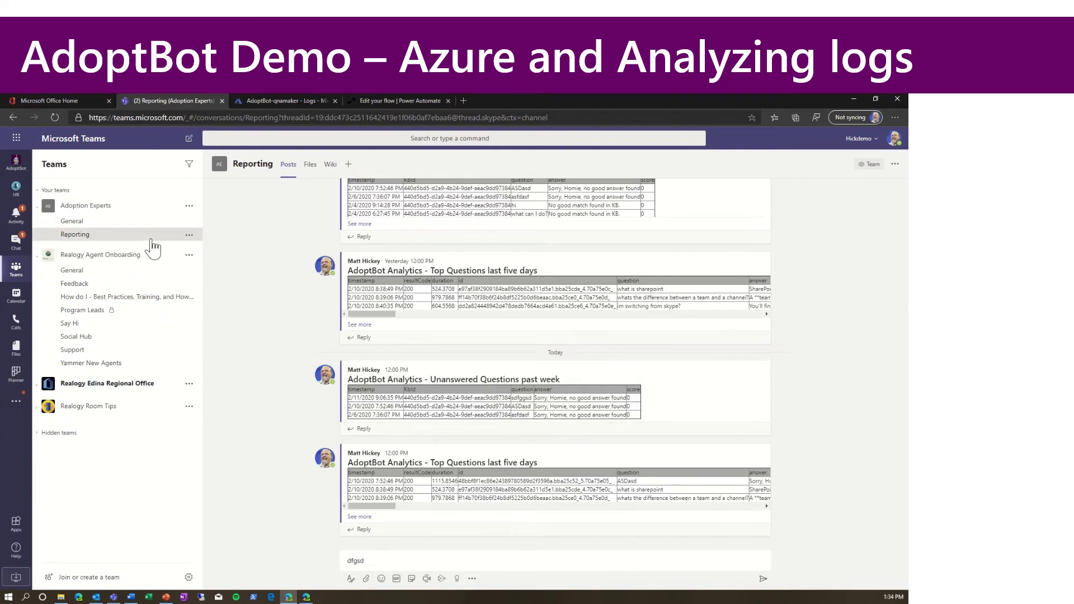
Switch to Power Automate and examine the AdoptBot Reporting flow's recurrence, both analytics queries and the first Teams message action
{"action": "left_click", "coordinate": [385, 97]}
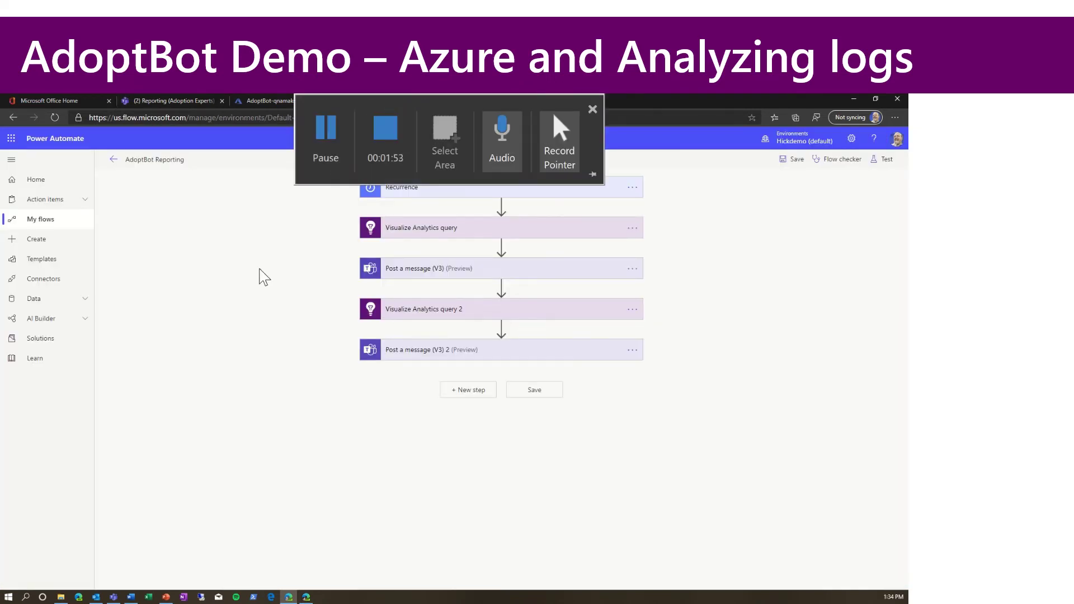
{"action": "left_click", "coordinate": [413, 188]}
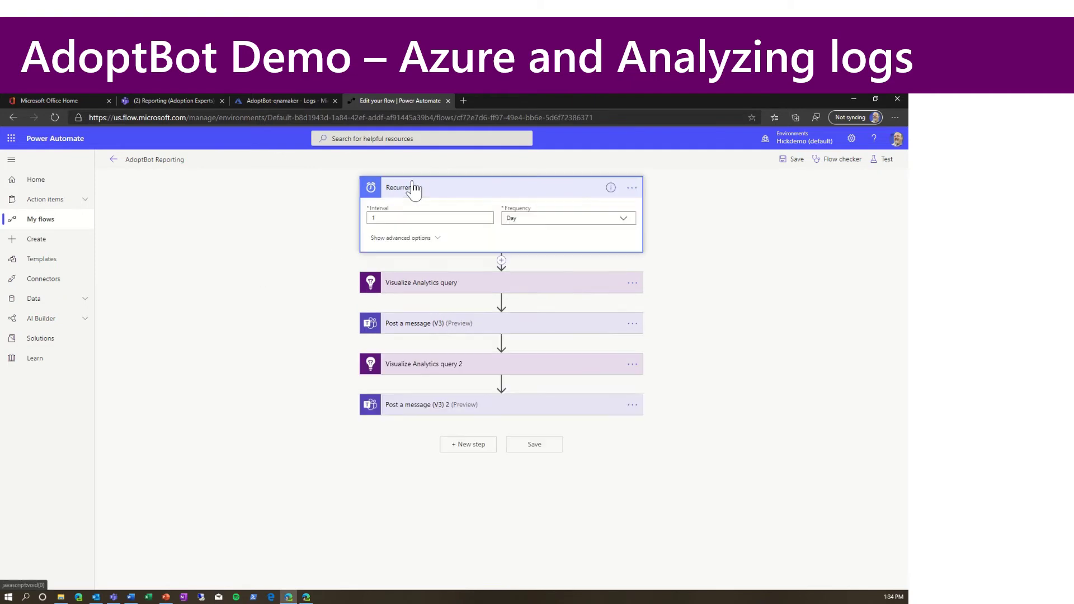
{"action": "left_click", "coordinate": [408, 287]}
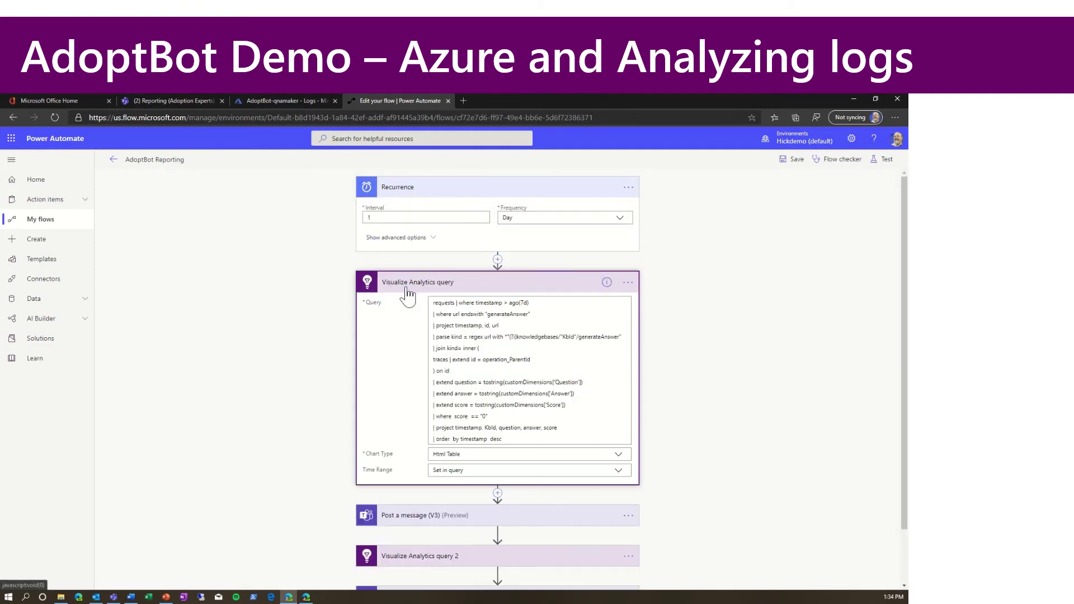
{"action": "scroll", "coordinate": [408, 293], "scroll_direction": "down", "scroll_amount": 2}
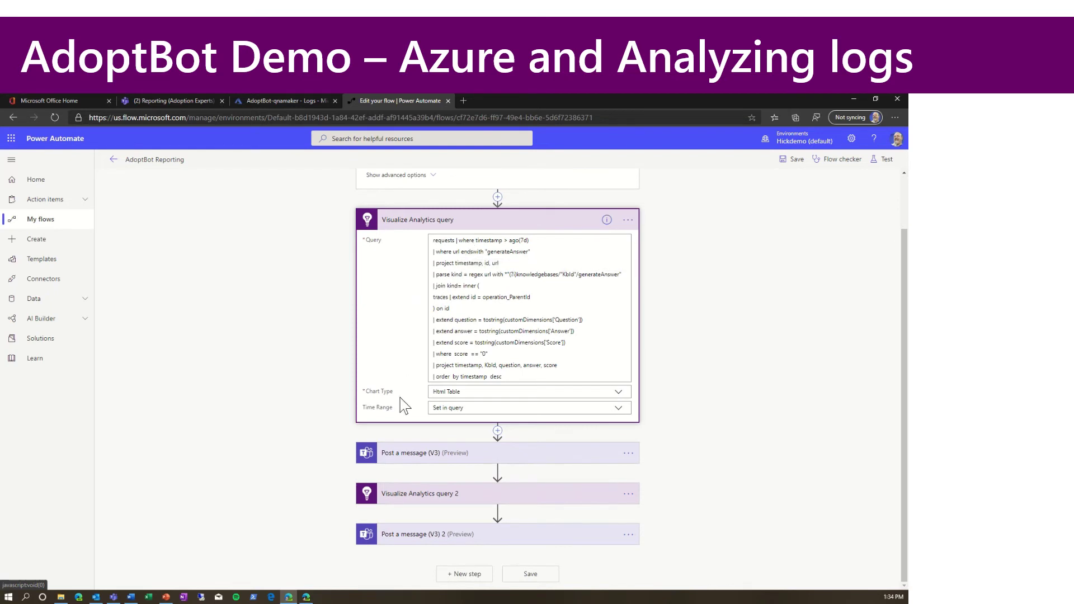
{"action": "left_click", "coordinate": [402, 458]}
{"action": "scroll", "coordinate": [407, 425], "scroll_direction": "down", "scroll_amount": 3}
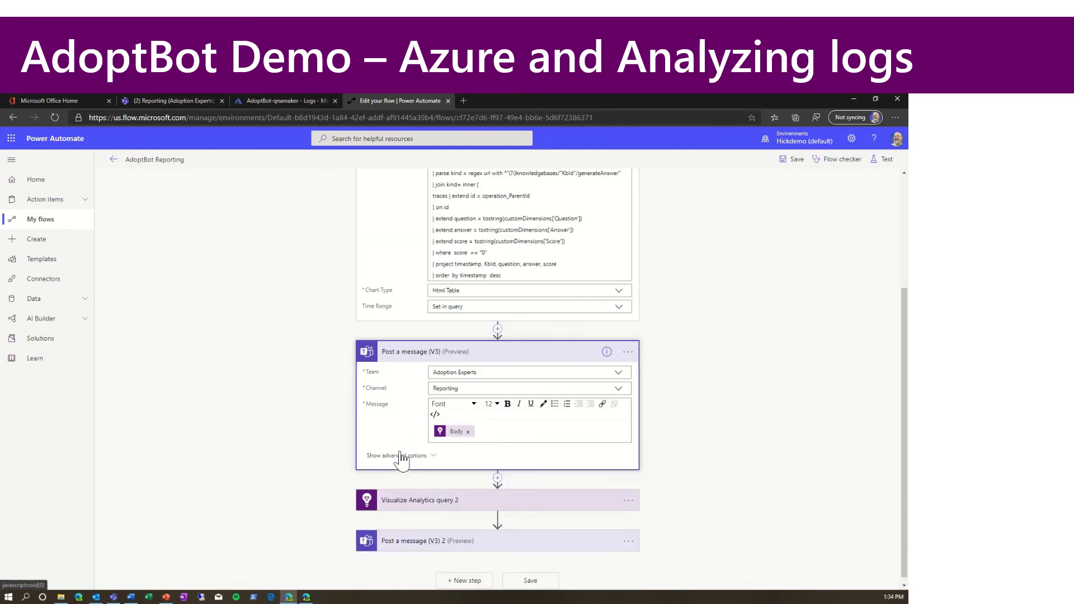
{"action": "left_click", "coordinate": [404, 501]}
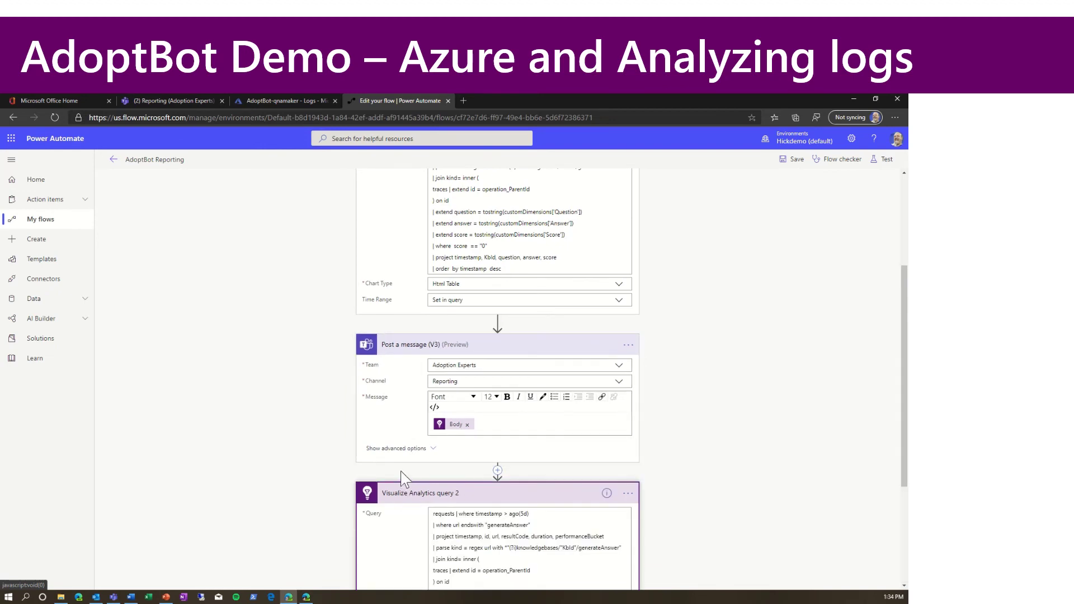
{"action": "scroll", "coordinate": [406, 487], "scroll_direction": "down", "scroll_amount": 4}
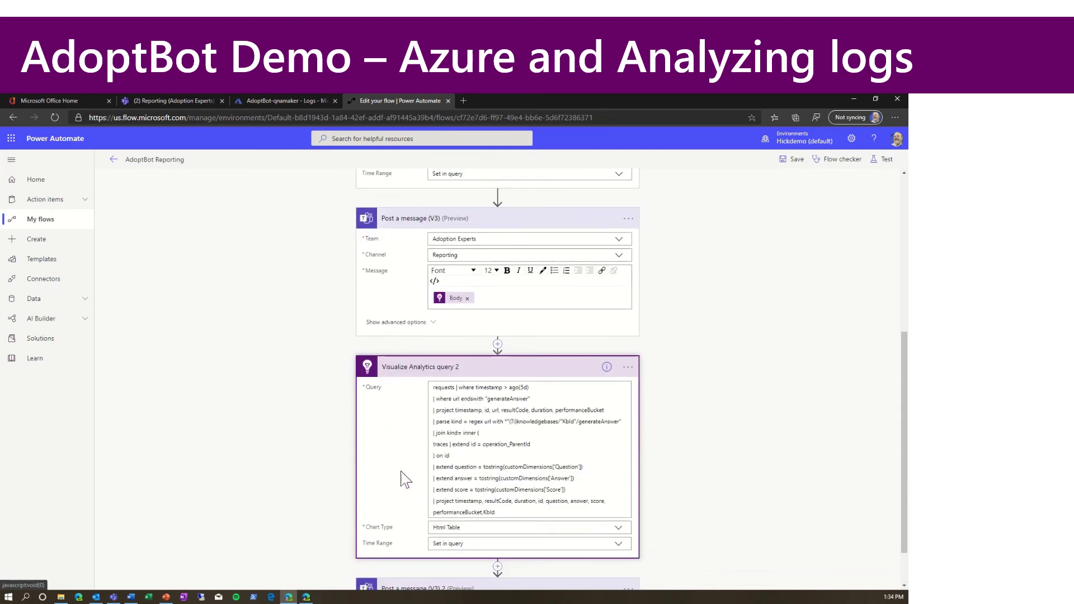